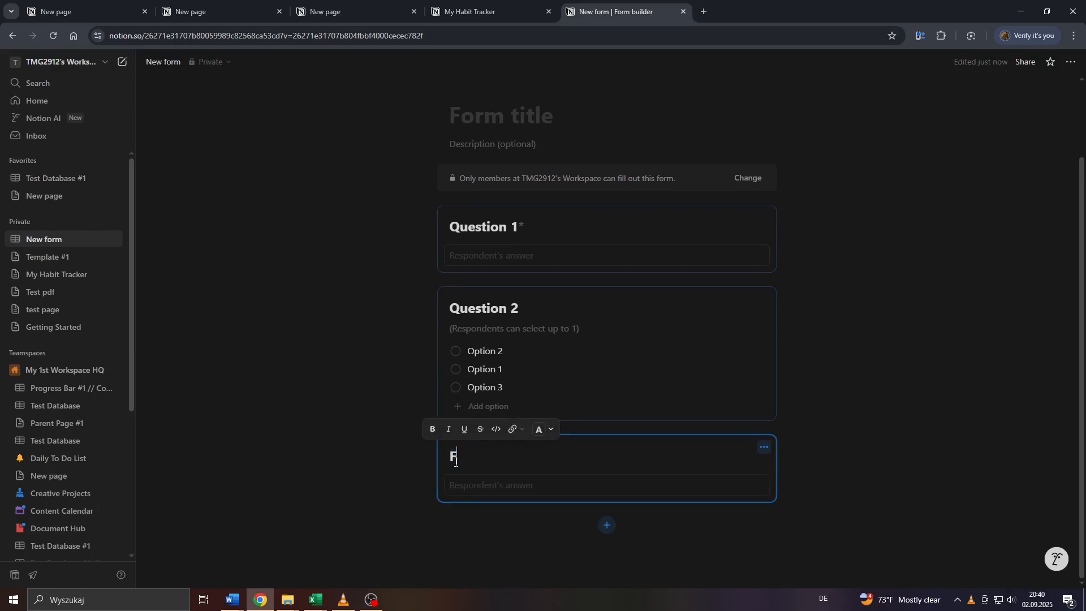
# Step: Complete the title of the form's third question as "Favorite ice Cream?" and close its question options
pyautogui.write('ce Cream?')
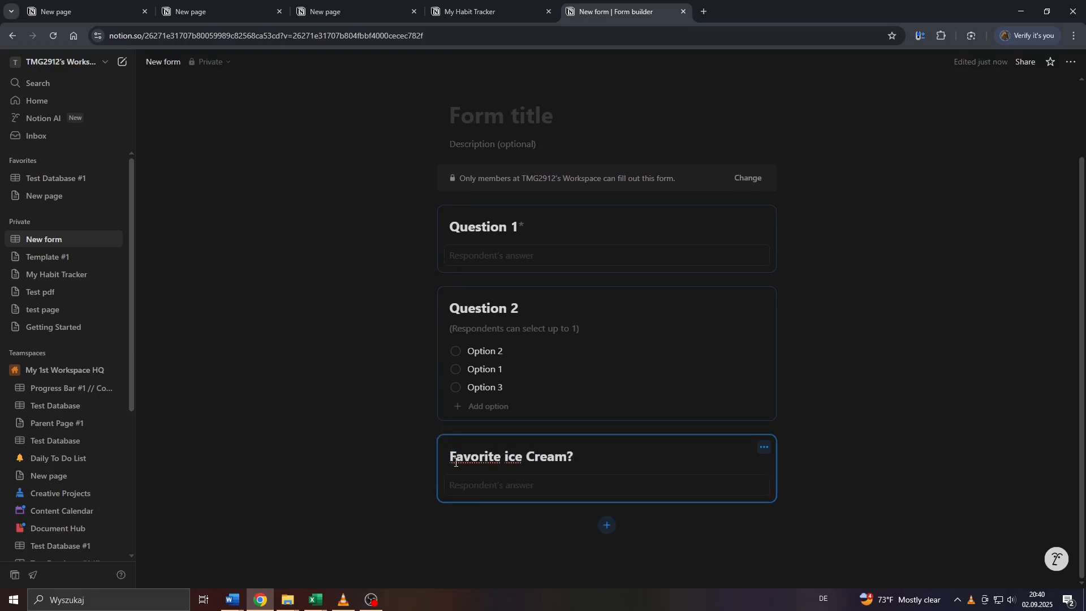
pyautogui.click(490, 495)
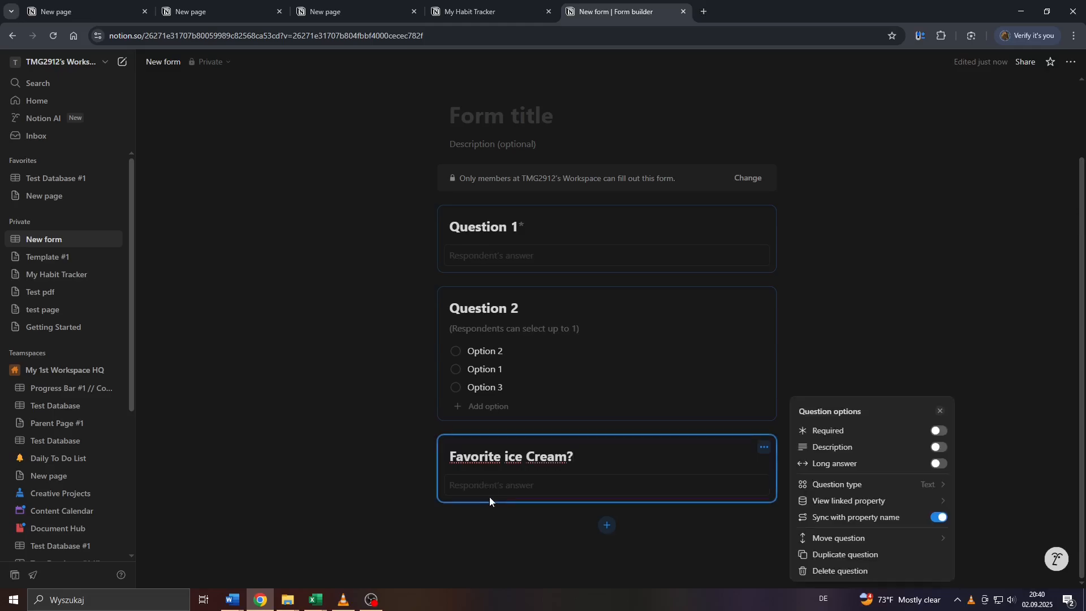
pyautogui.click(358, 432)
pyautogui.scroll(3, 470, 317)
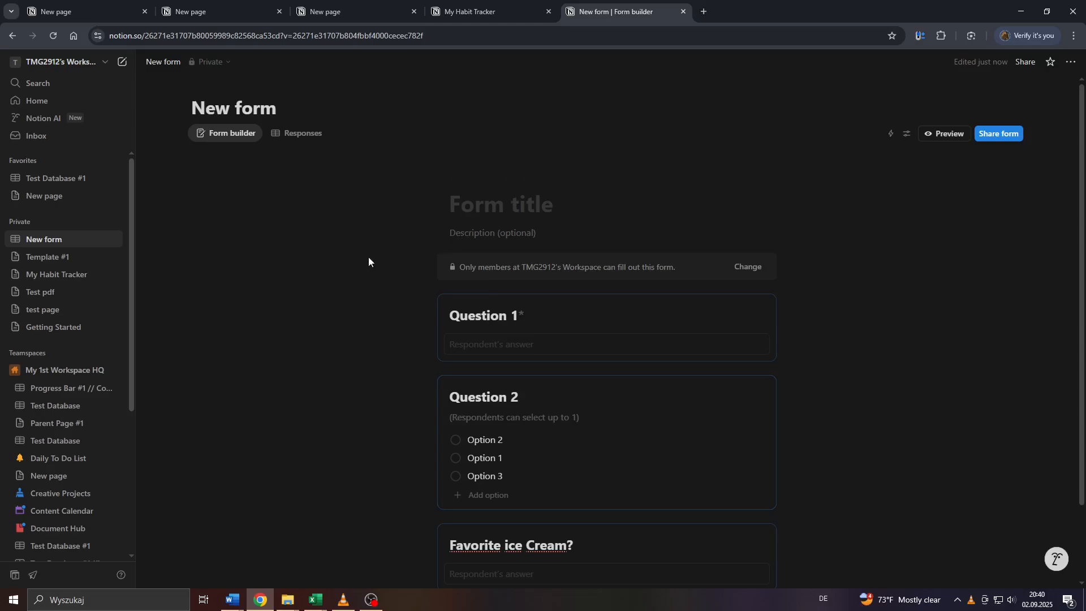
# Step: Move the existing "New form" database from the private pages to Trash
pyautogui.click(103, 239)
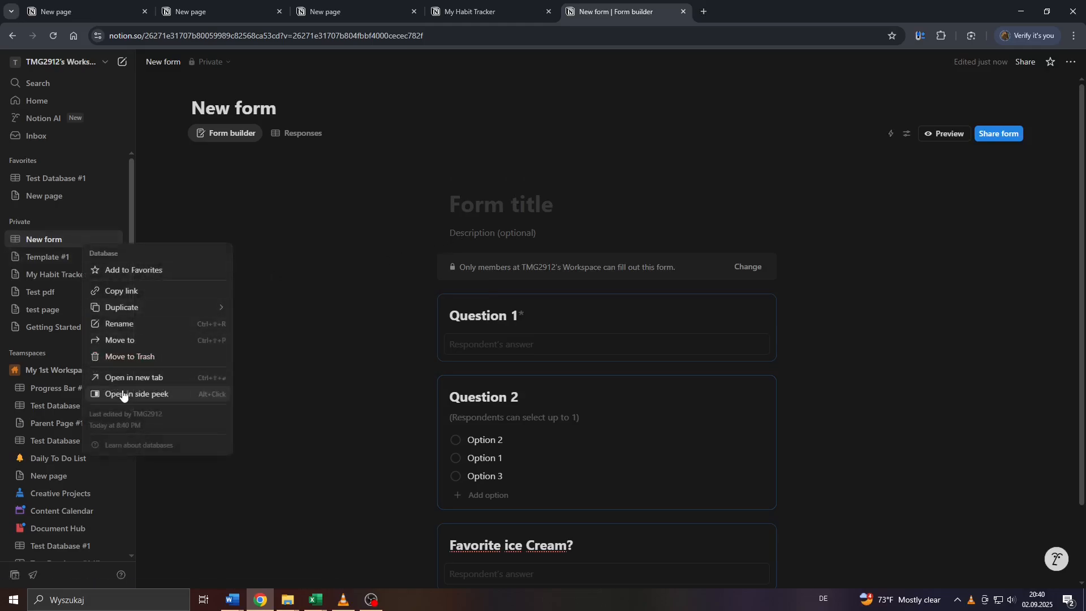
pyautogui.click(121, 357)
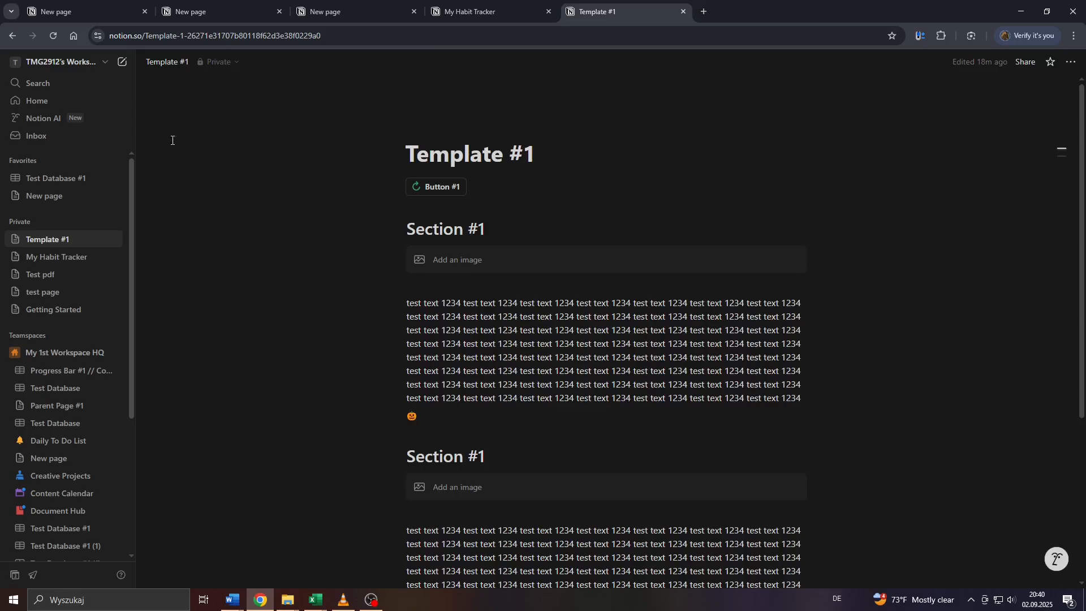
pyautogui.click(69, 66)
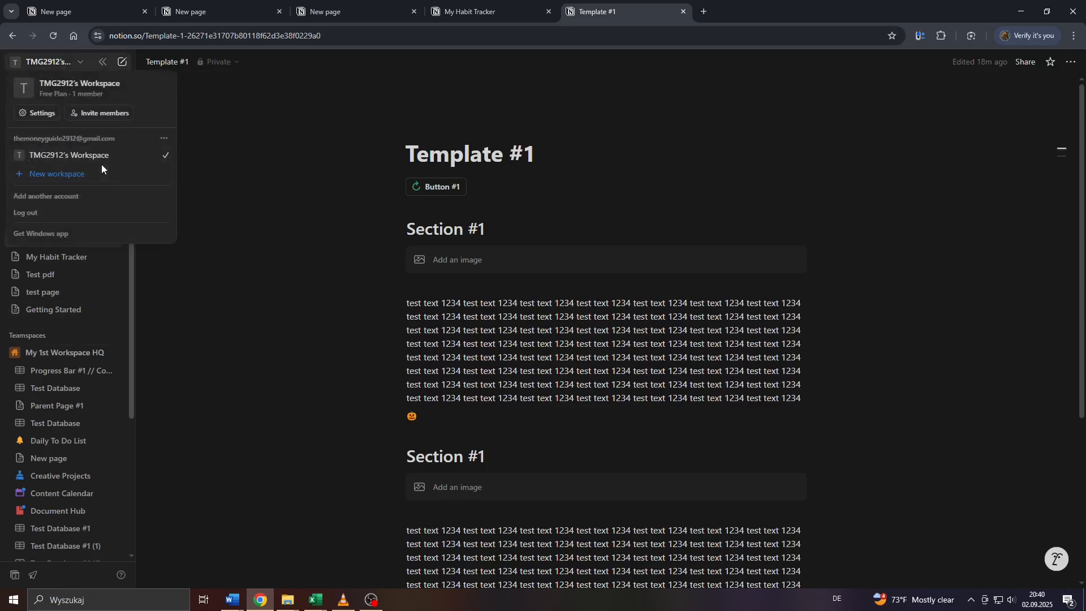
pyautogui.click(237, 234)
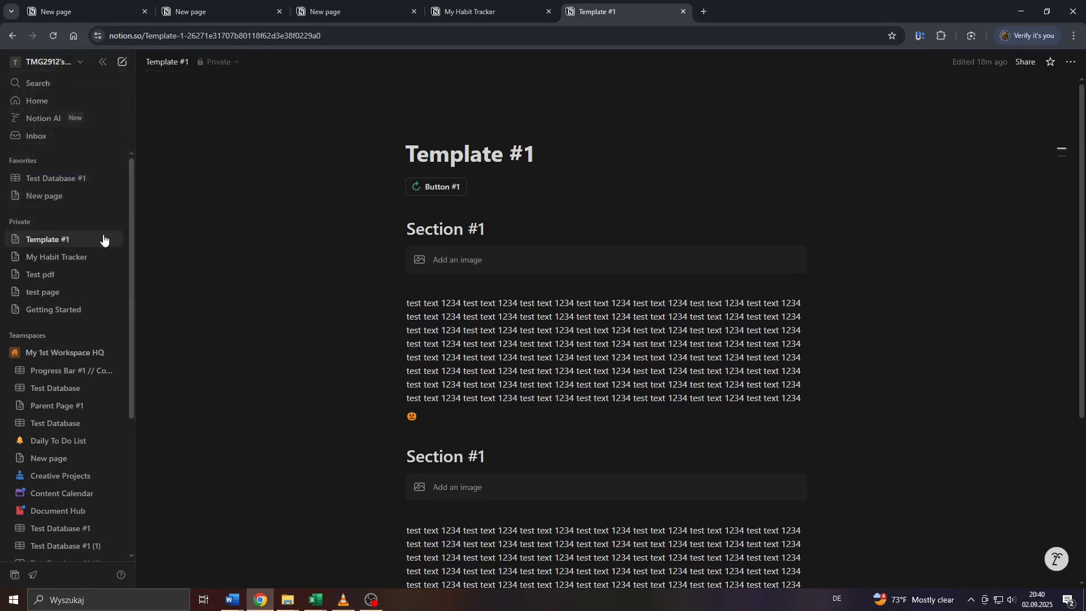
# Step: Create a new private page as a form and title the form "Poll #1"
pyautogui.click(126, 64)
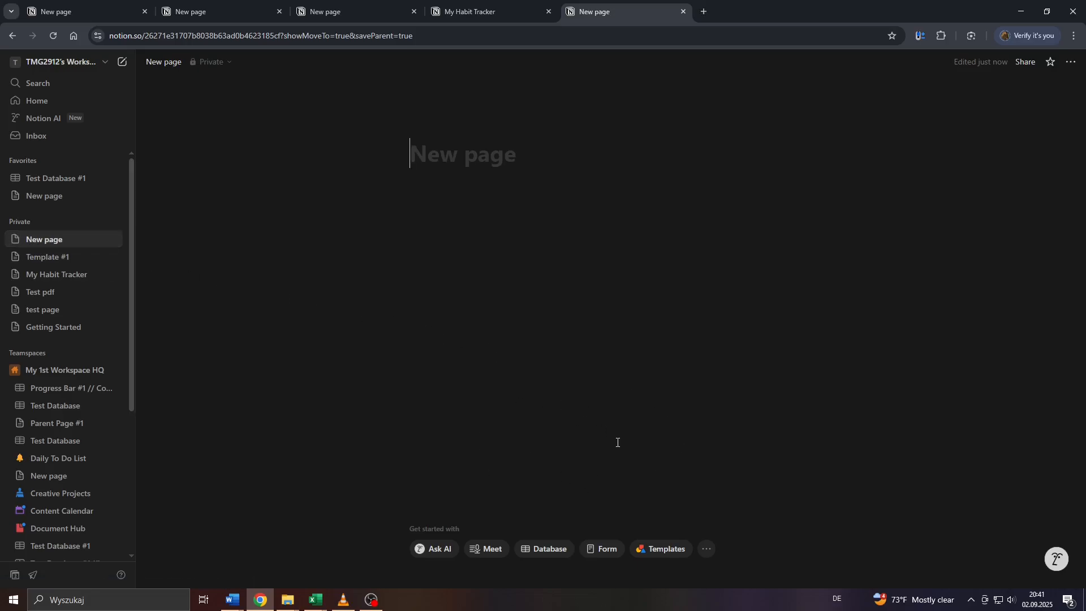
pyautogui.click(602, 548)
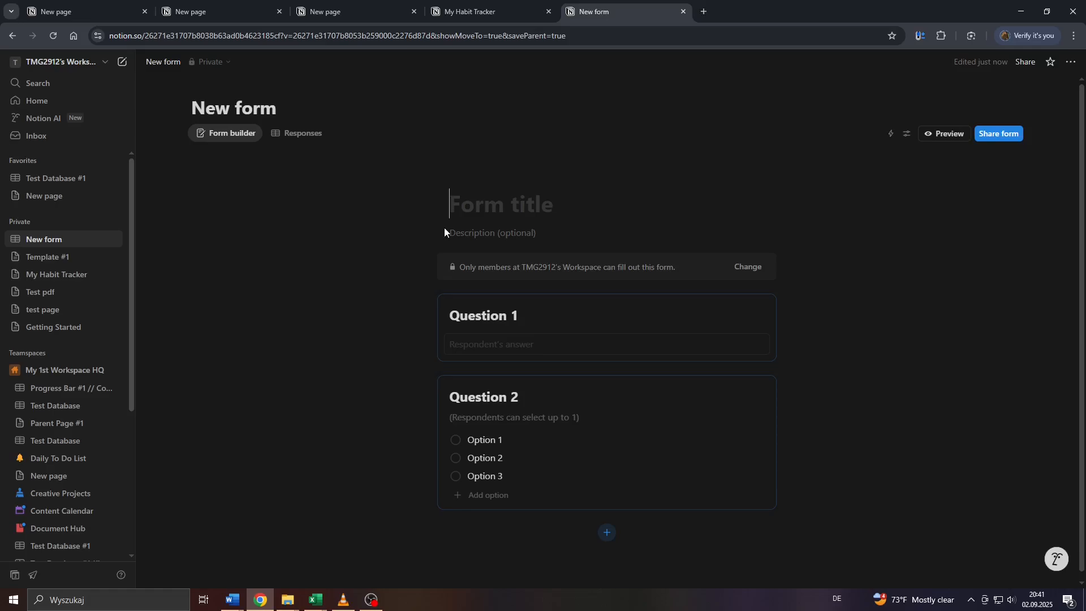
pyautogui.write('Form #')
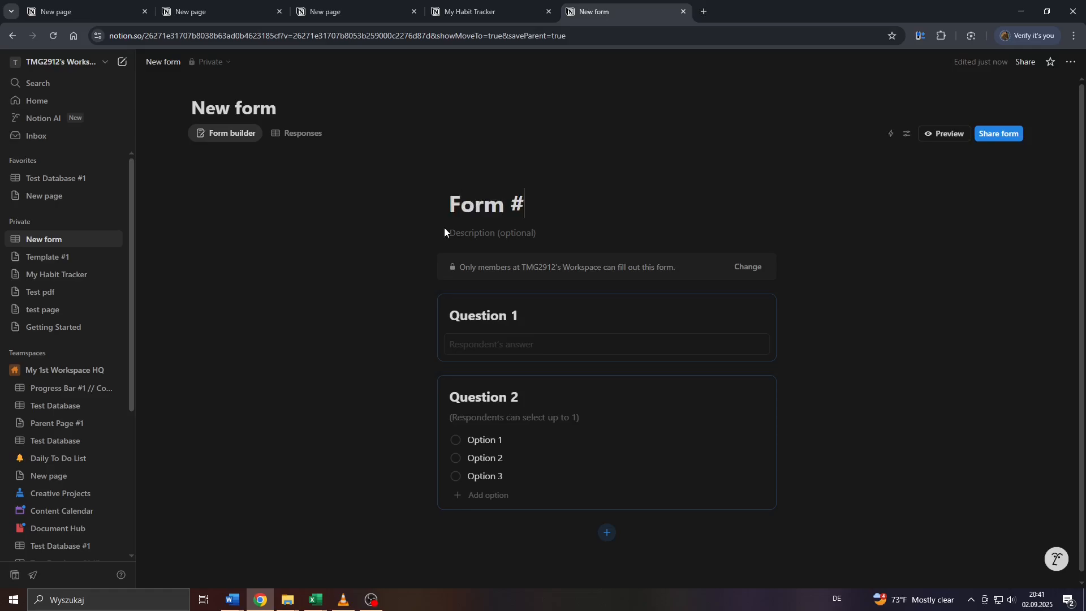
pyautogui.write('1')
pyautogui.moveTo(549, 201); pyautogui.dragTo(452, 206)
pyautogui.write('Poll')
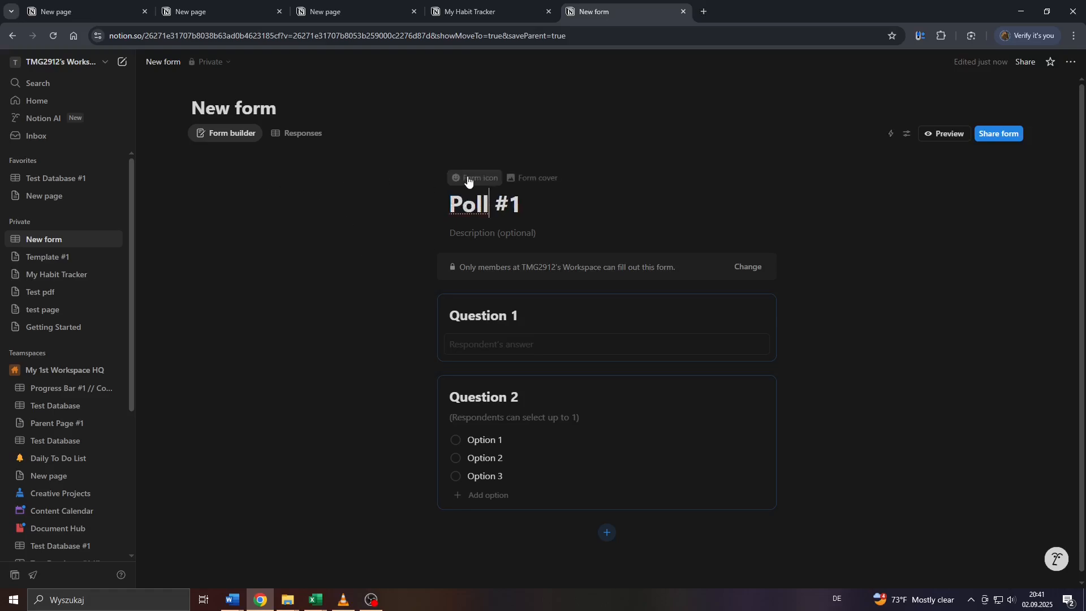
# Step: Enter the form description "asking my teamspace members what they think about ..."
pyautogui.click(474, 237)
pyautogui.write('asking')
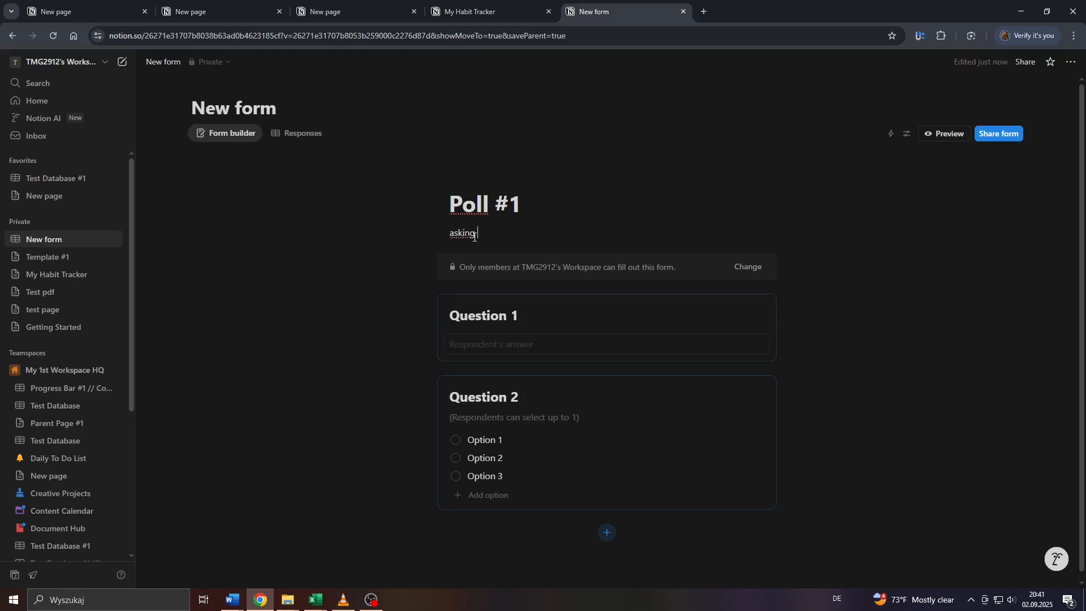
pyautogui.write(' my teamspace members what they')
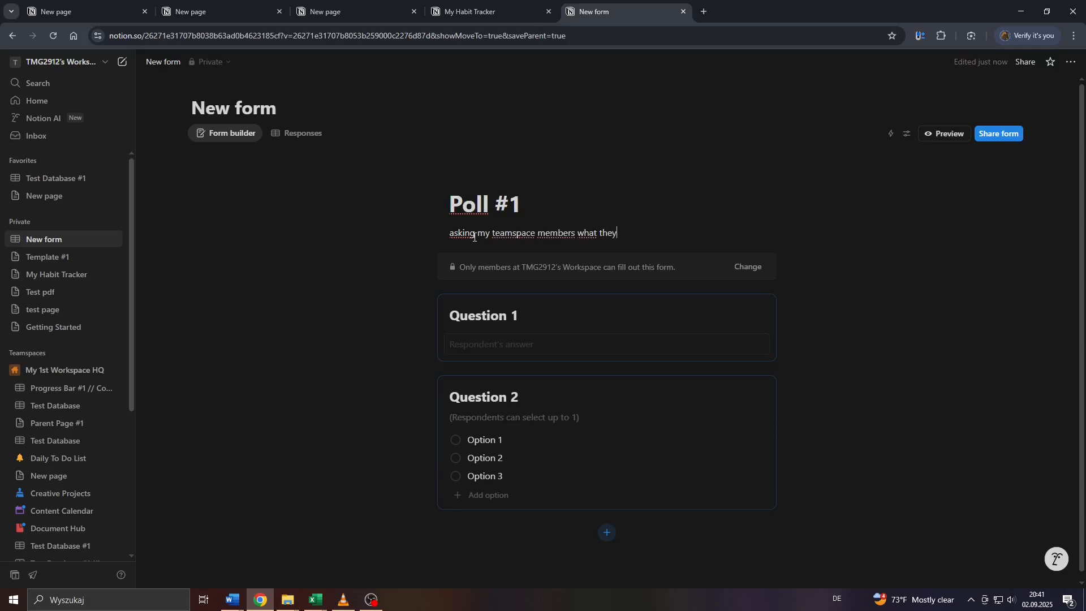
pyautogui.write(' think about ...')
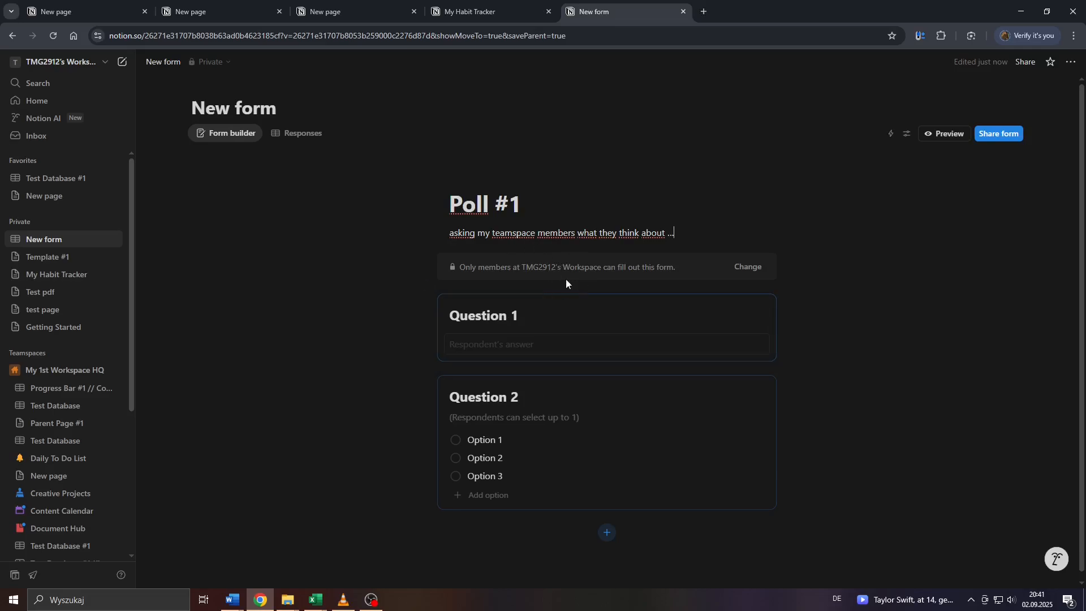
pyautogui.click(749, 266)
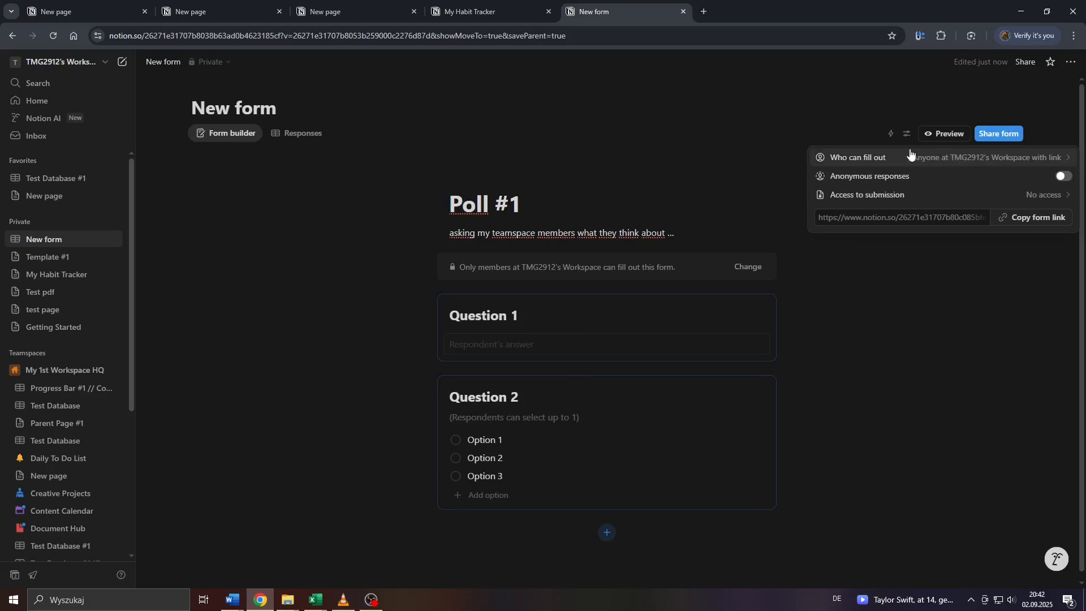
pyautogui.click(317, 320)
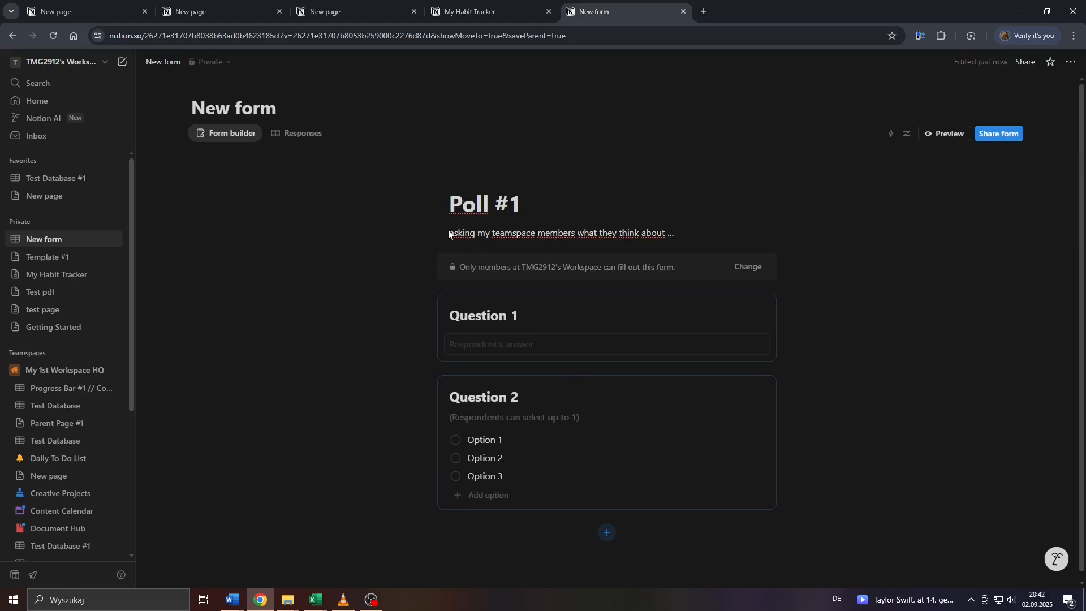
pyautogui.moveTo(670, 236); pyautogui.dragTo(466, 245)
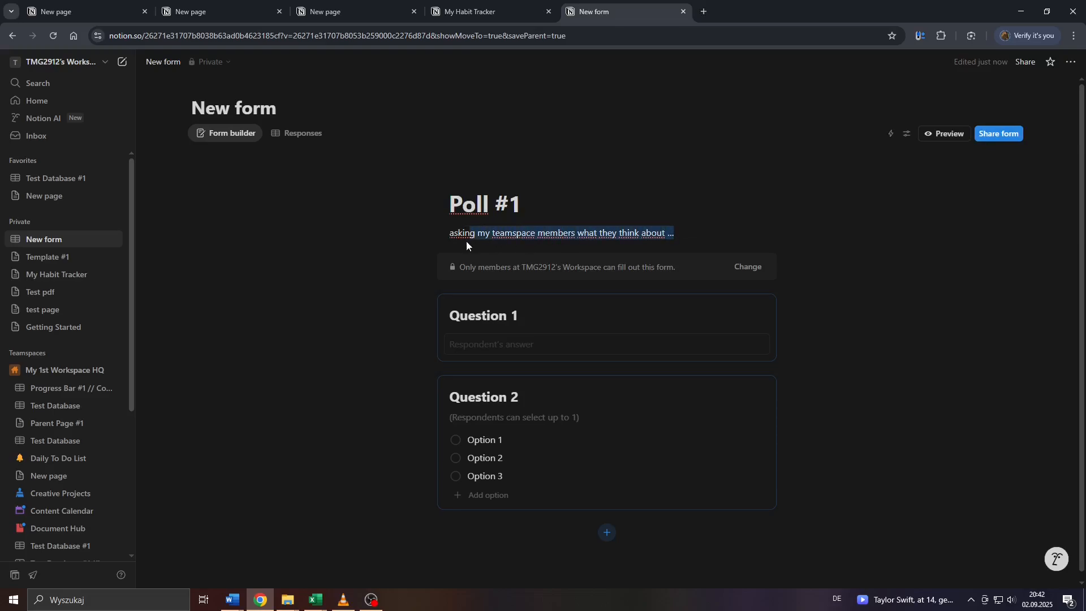
pyautogui.scroll(-3, 36, 376)
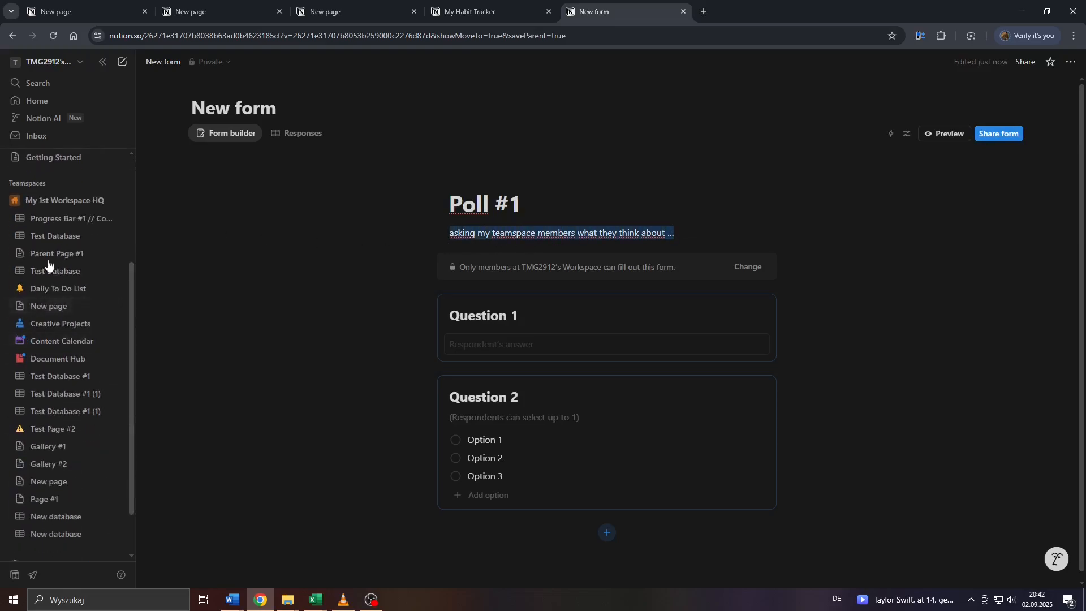
pyautogui.scroll(3, 81, 311)
pyautogui.click(632, 217)
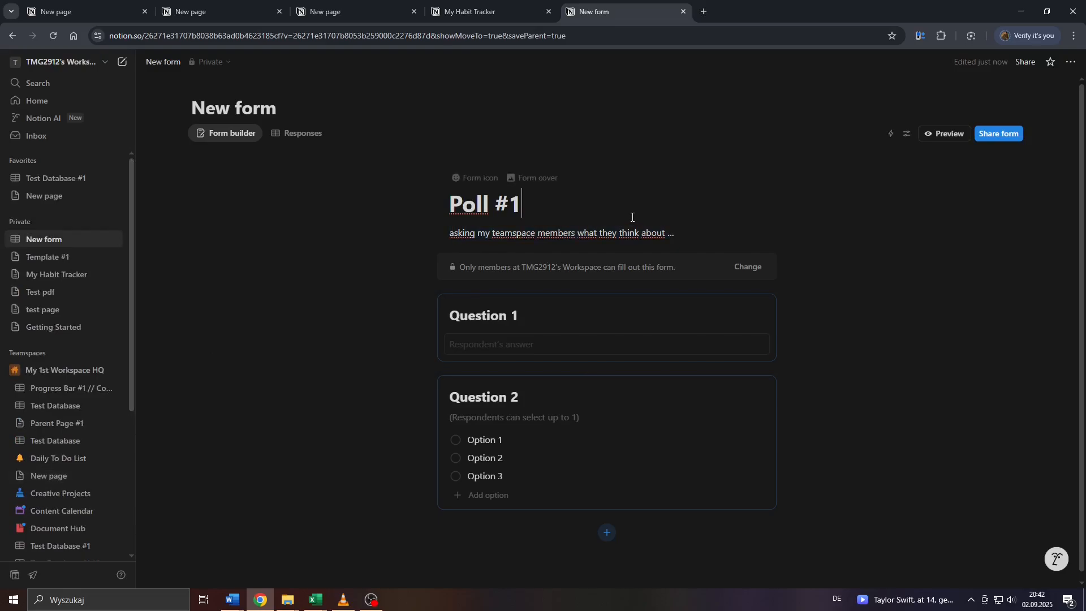
# Step: Try the form's fill-out access as Anyone on the web with link and as No access, and inspect the form's access notice
pyautogui.click(763, 265)
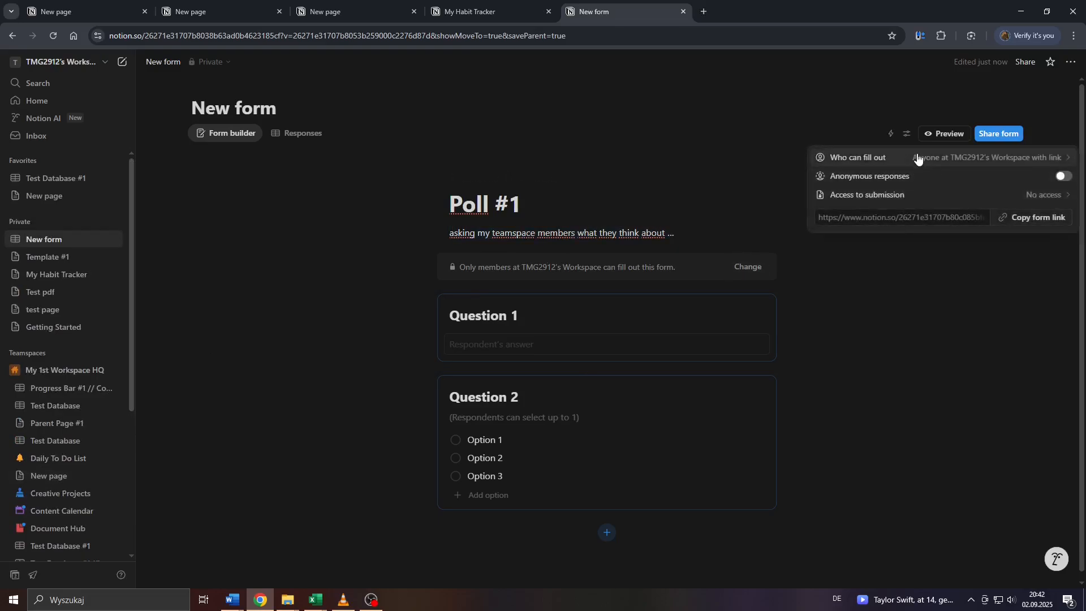
pyautogui.click(918, 159)
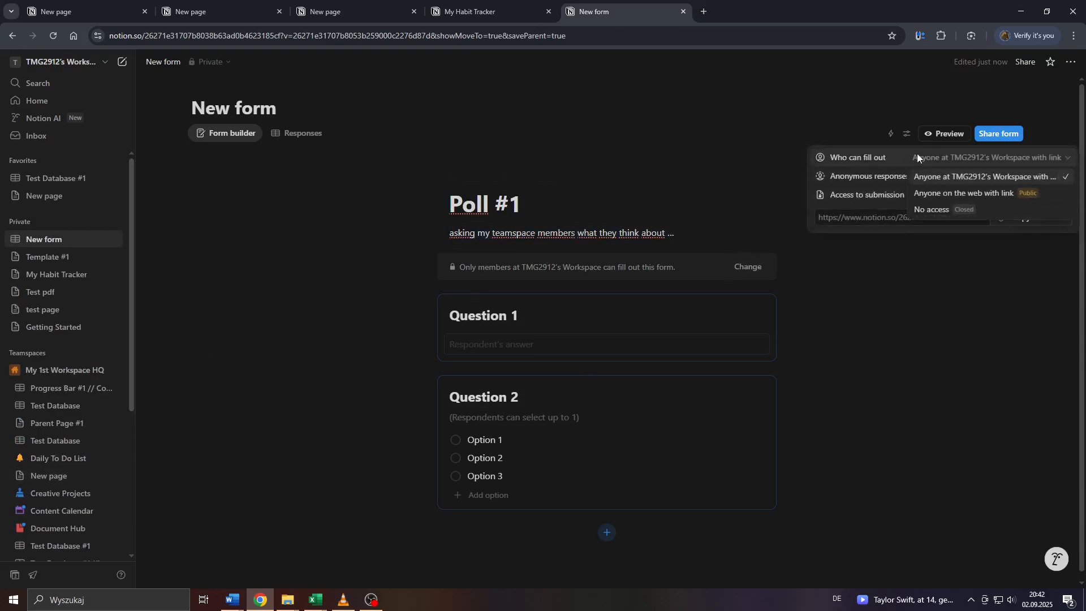
pyautogui.click(968, 193)
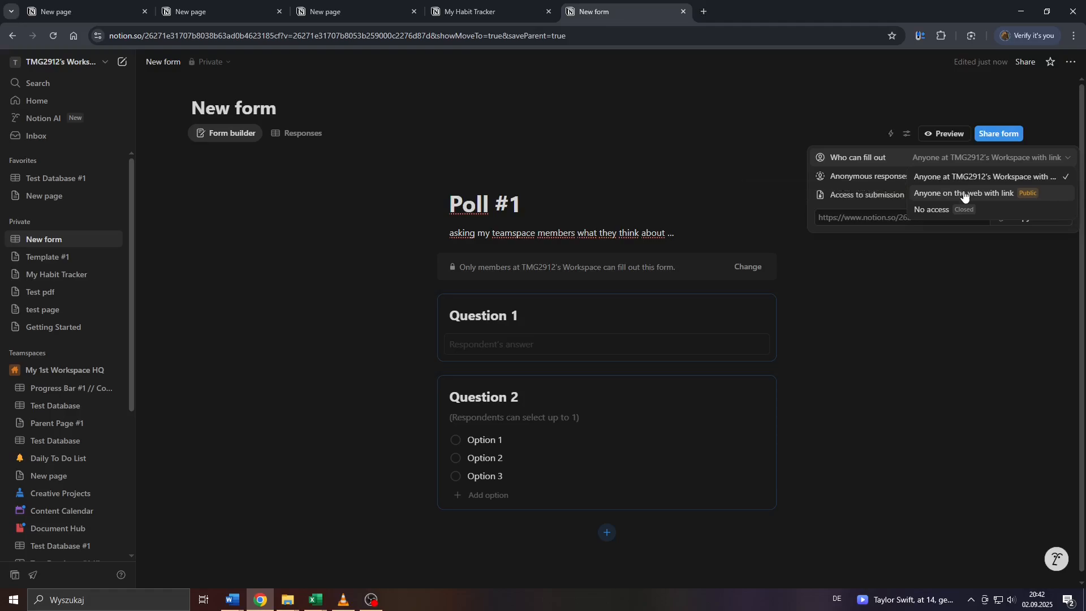
pyautogui.click(950, 164)
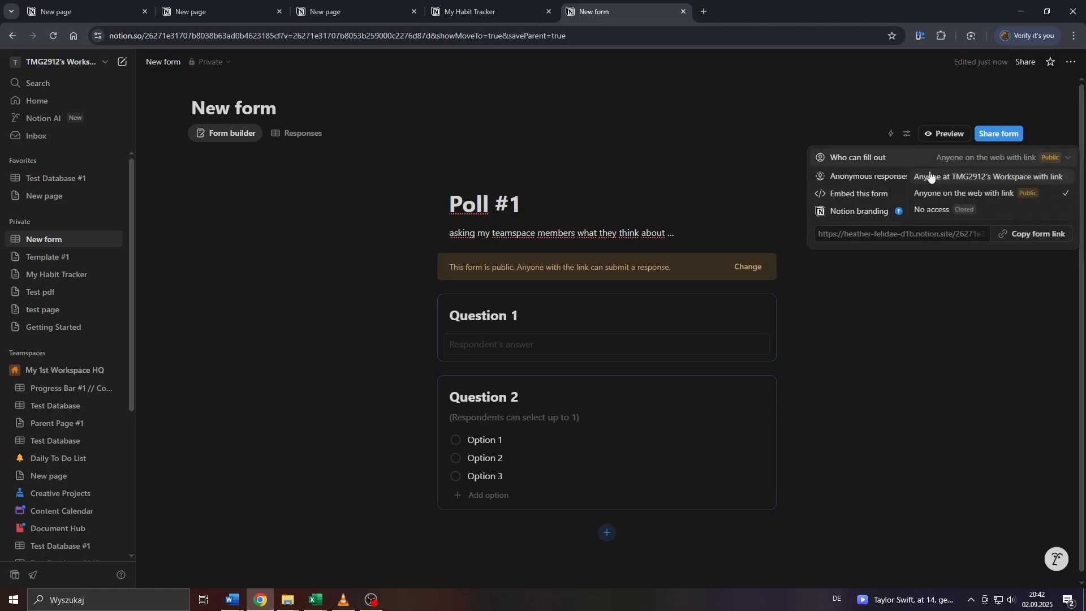
pyautogui.click(929, 210)
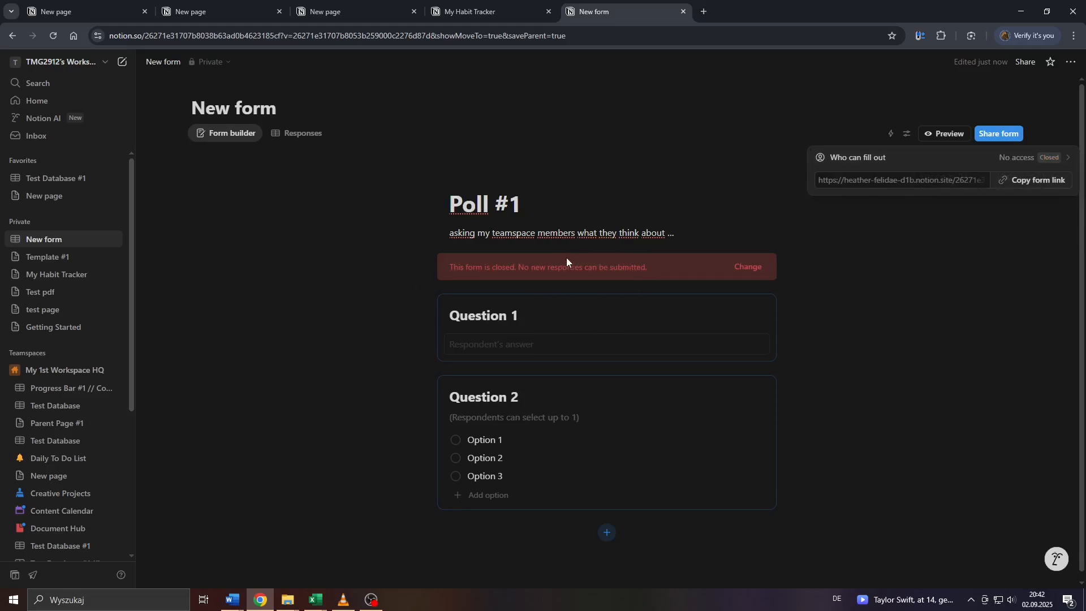
pyautogui.scroll(5, 578, 237)
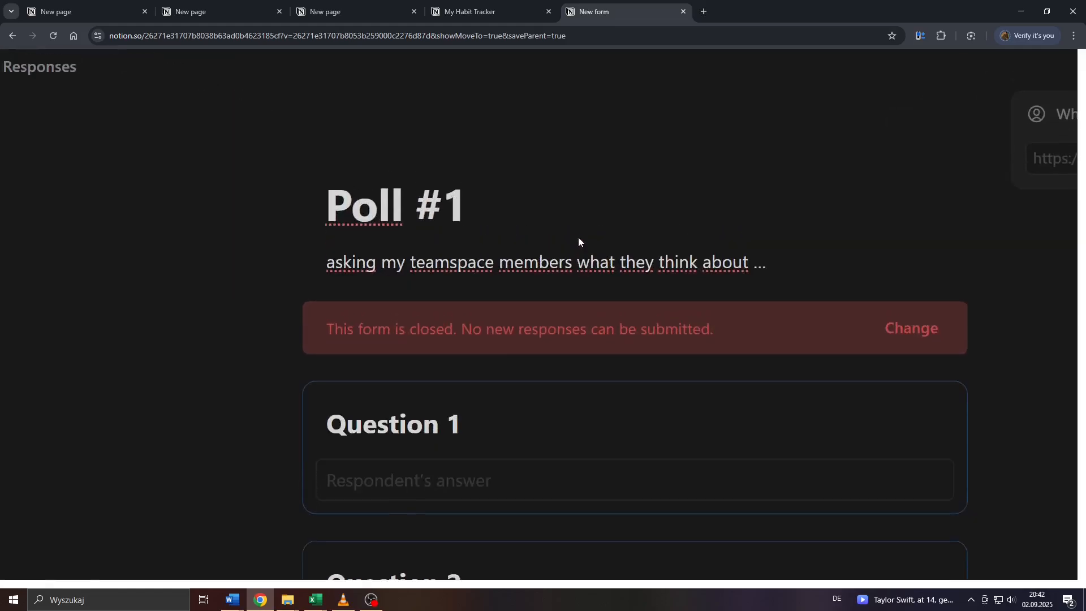
pyautogui.scroll(-1, 452, 352)
pyautogui.scroll(-2, 444, 366)
pyautogui.scroll(2, 463, 296)
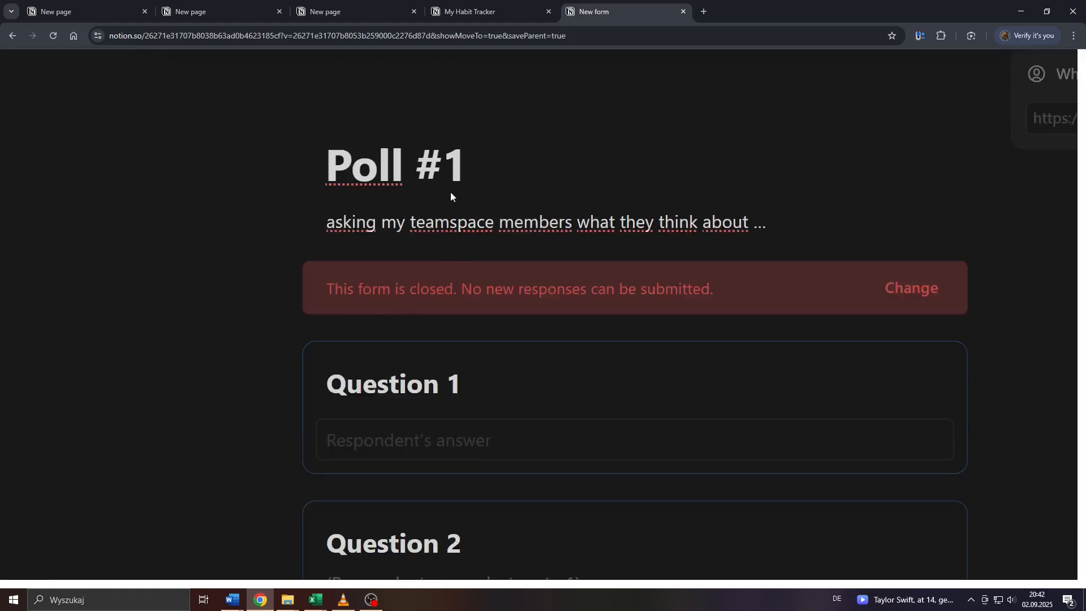
pyautogui.scroll(-5, 462, 229)
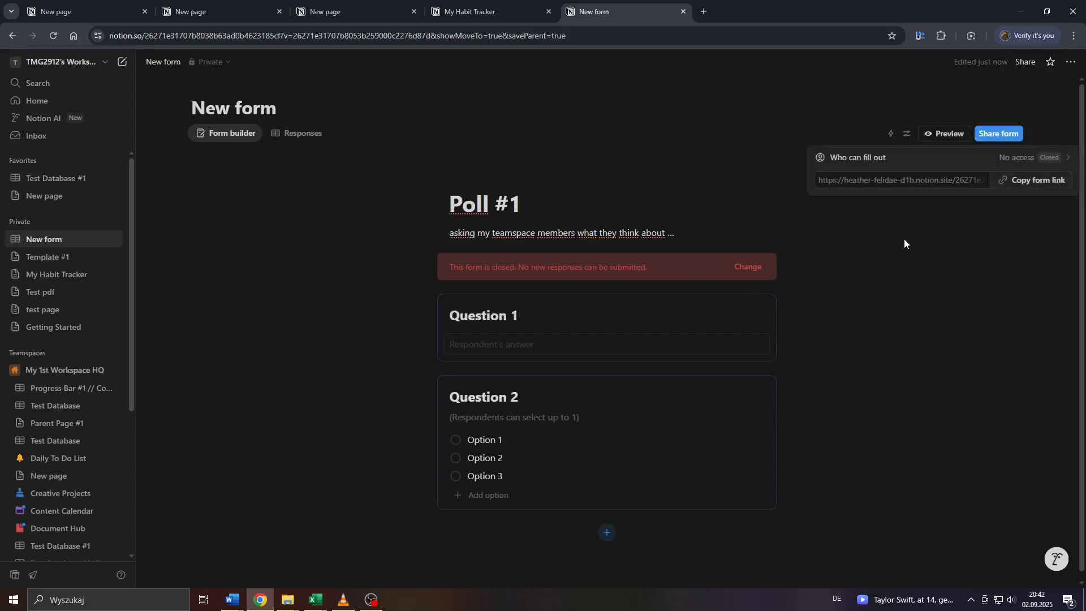
# Step: Reopen the form to workspace members with the link, and switch who can fill it out to Anyone on the web with link
pyautogui.click(1026, 159)
pyautogui.click(995, 178)
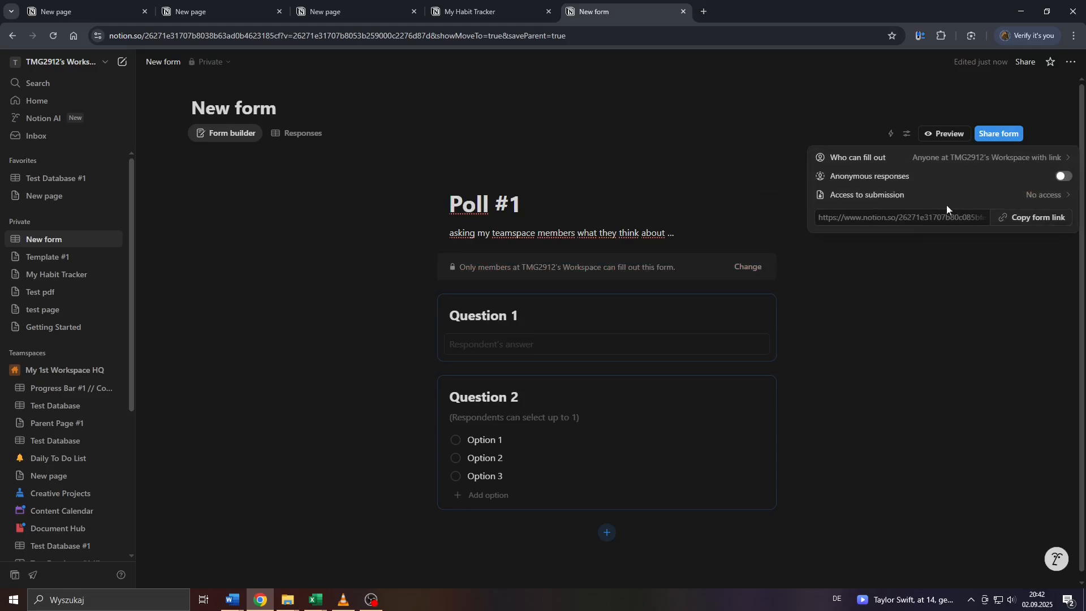
pyautogui.click(1006, 160)
pyautogui.click(993, 192)
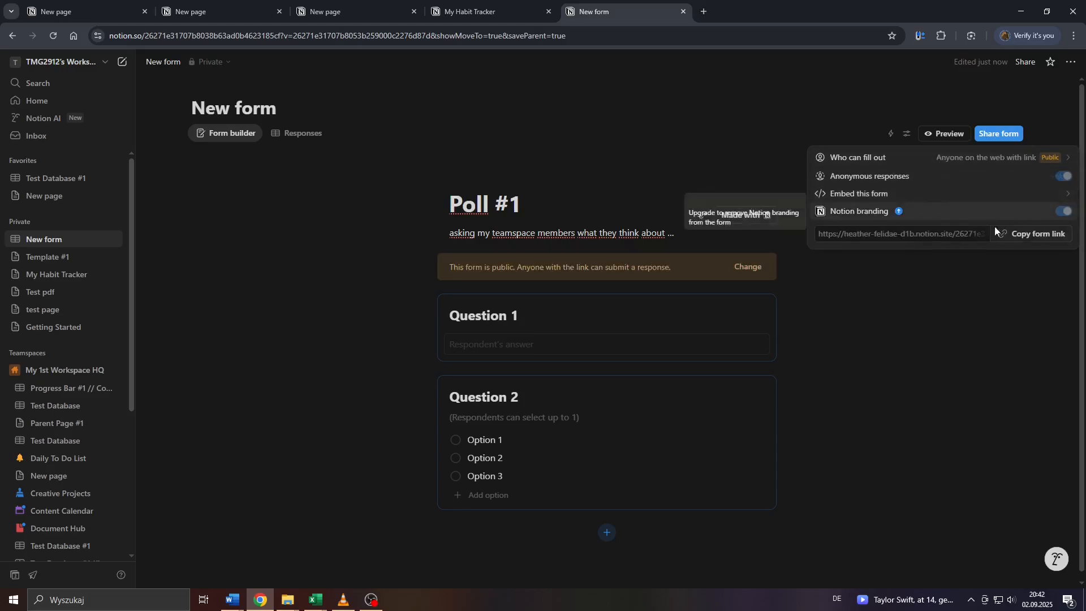
# Step: Copy the public form link and close the form's sharing options
pyautogui.click(1022, 237)
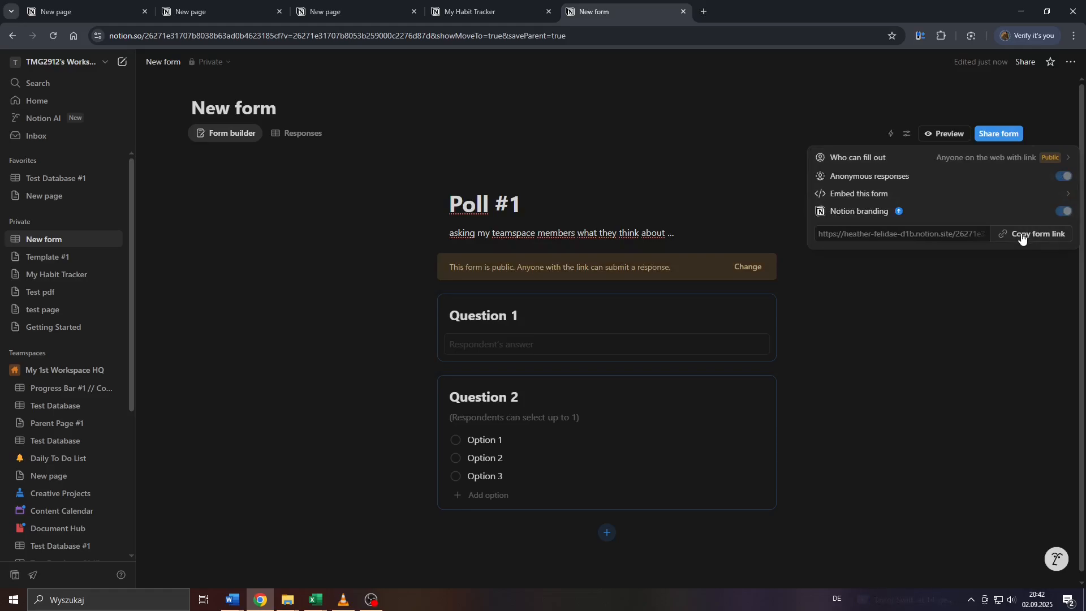
pyautogui.click(1022, 238)
pyautogui.click(815, 312)
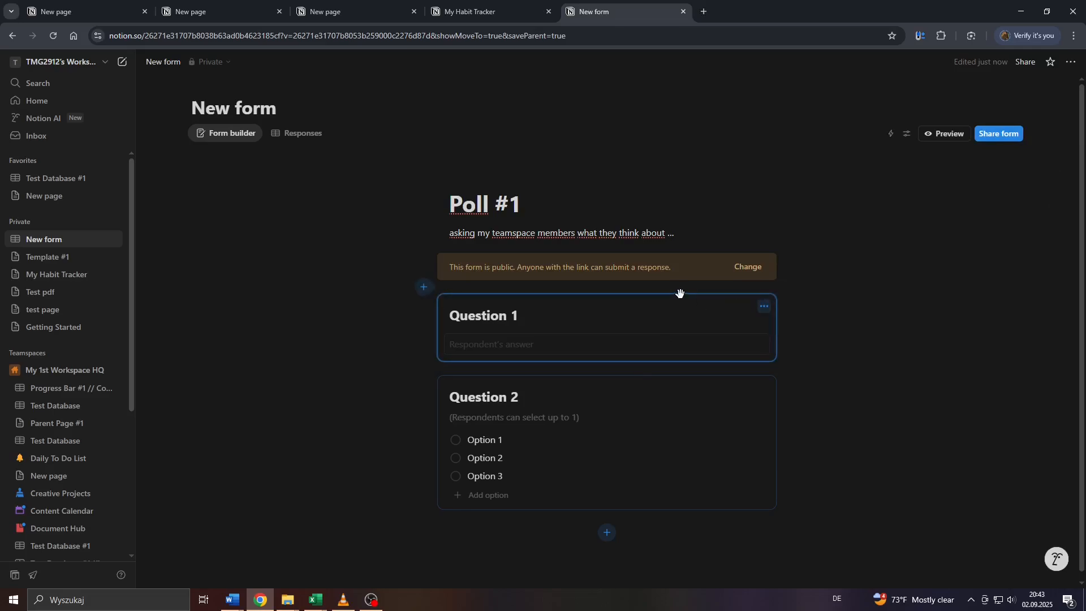
# Step: Replace the first question's title with "Favorite Ice Cream"
pyautogui.click(496, 321)
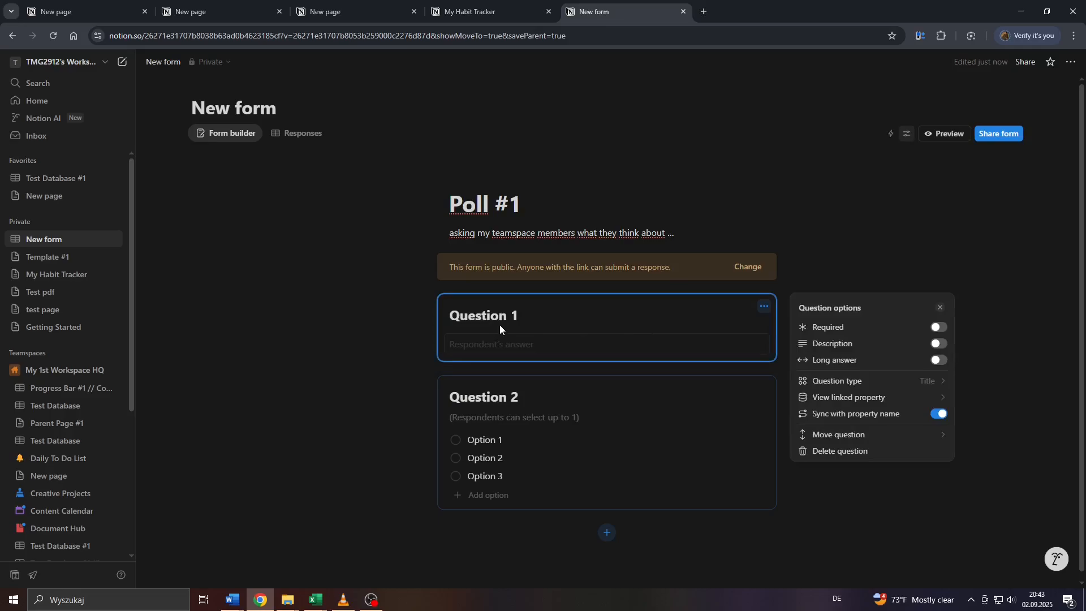
pyautogui.click(494, 320)
pyautogui.moveTo(521, 316); pyautogui.dragTo(433, 311)
pyautogui.write('Fa')
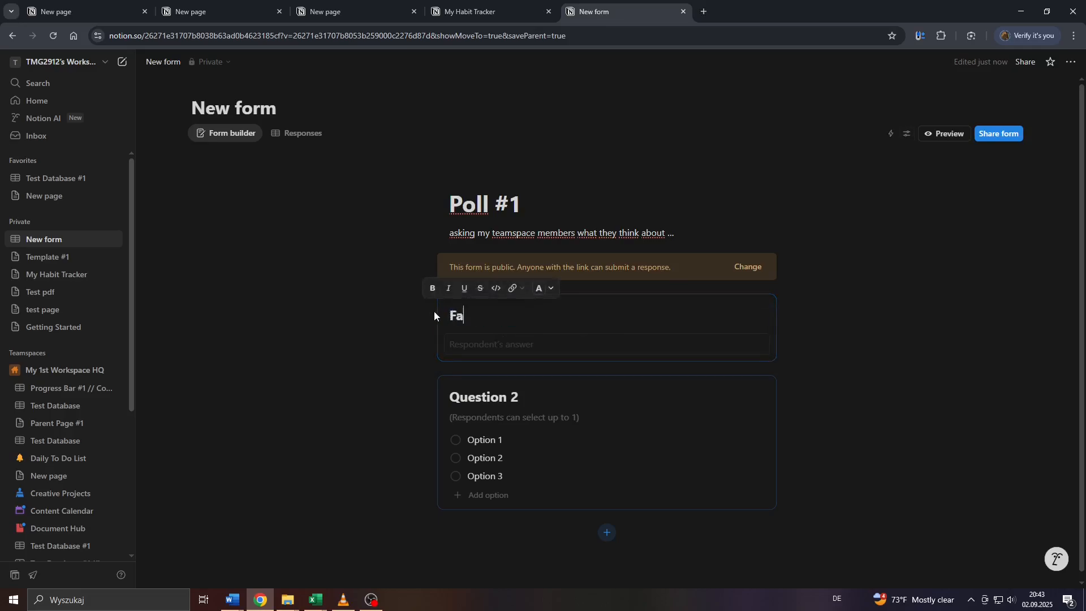
pyautogui.write('vorite')
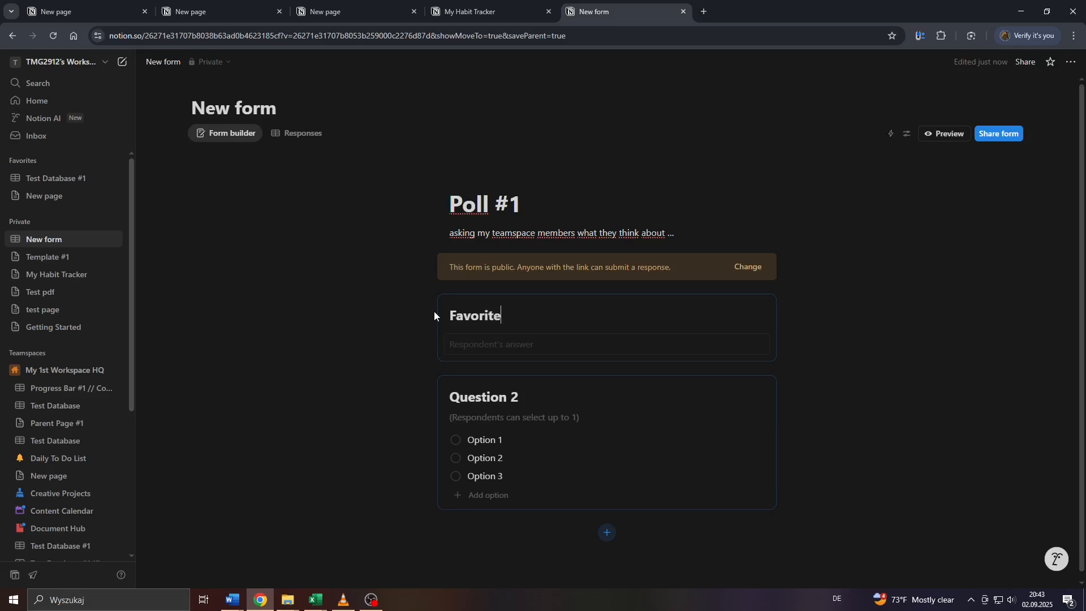
pyautogui.write(' Ice Cream')
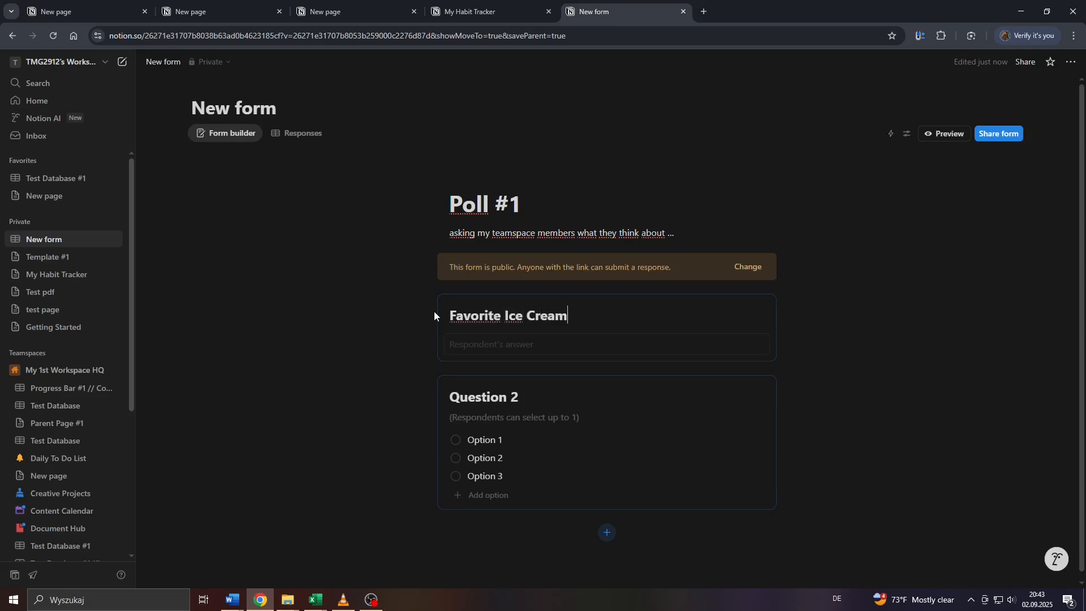
# Step: Complete the first question's title as "Favorite Ice Cream Flavour" and turn on its Required, Description and Long answer options
pyautogui.write(' Flavour')
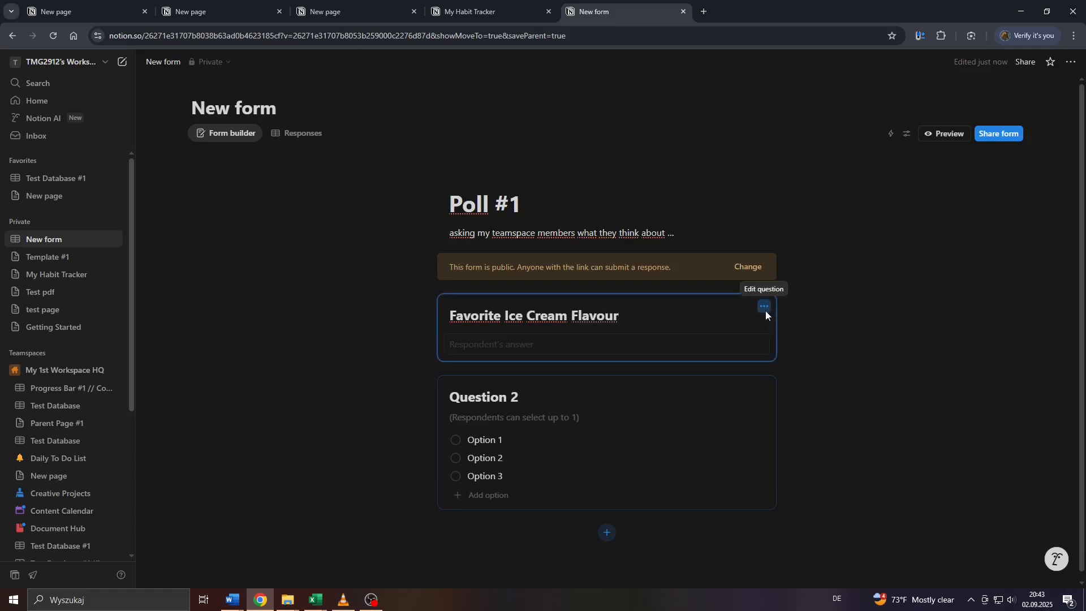
pyautogui.click(765, 310)
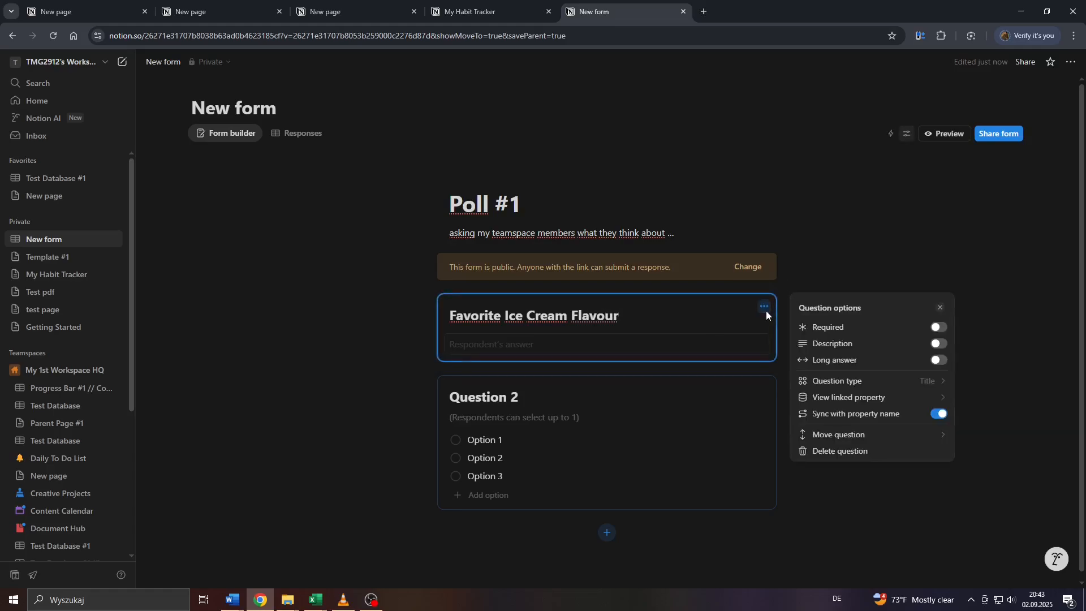
pyautogui.click(939, 328)
pyautogui.click(937, 344)
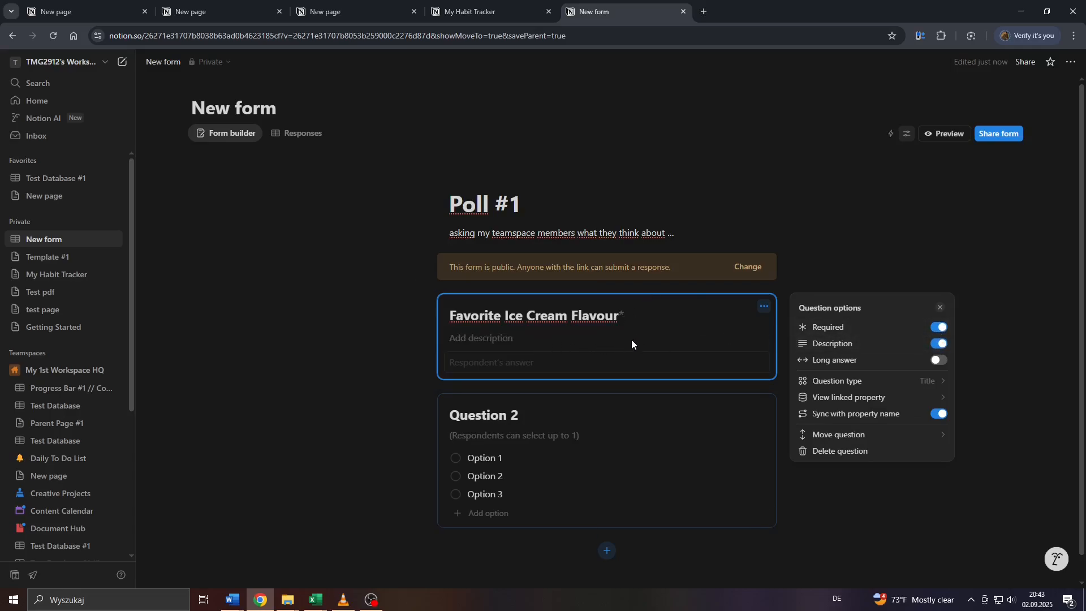
pyautogui.click(939, 360)
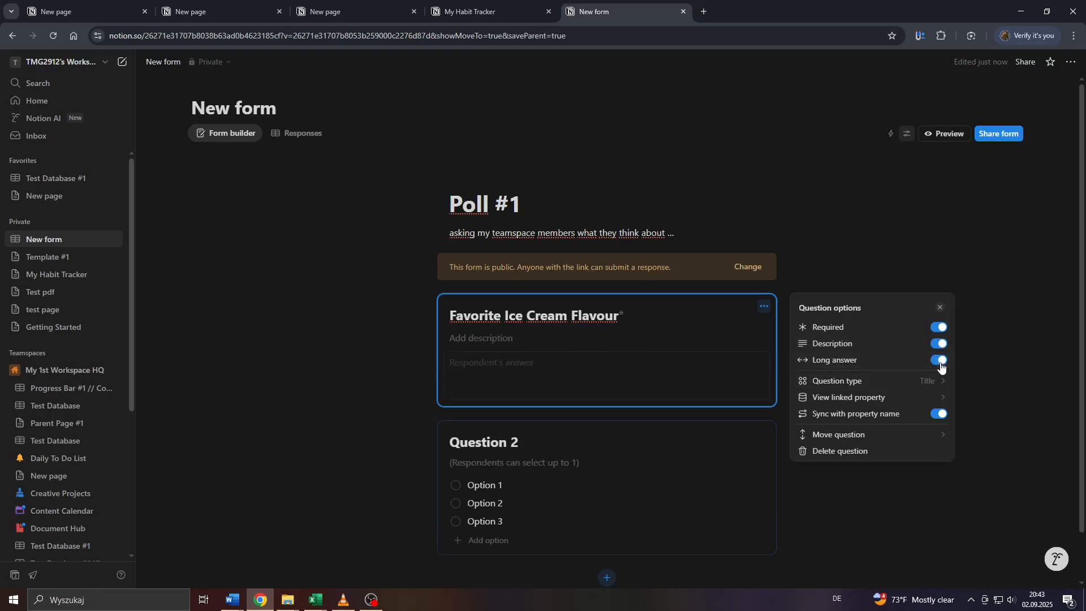
pyautogui.click(488, 365)
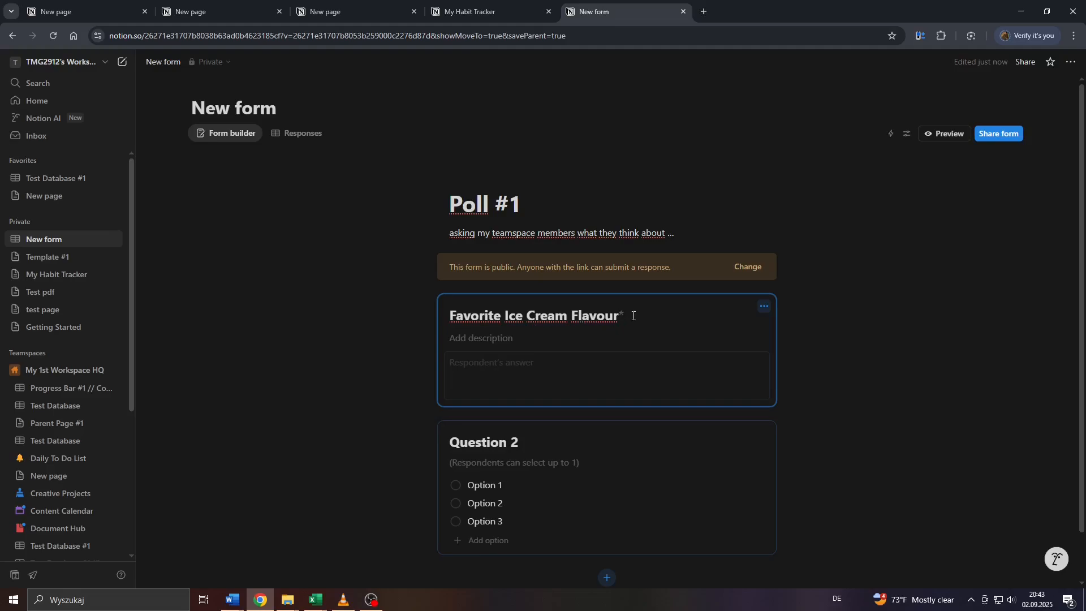
# Step: Change the type of the "Favorite Ice Cream Flavour" question to Text
pyautogui.click(763, 308)
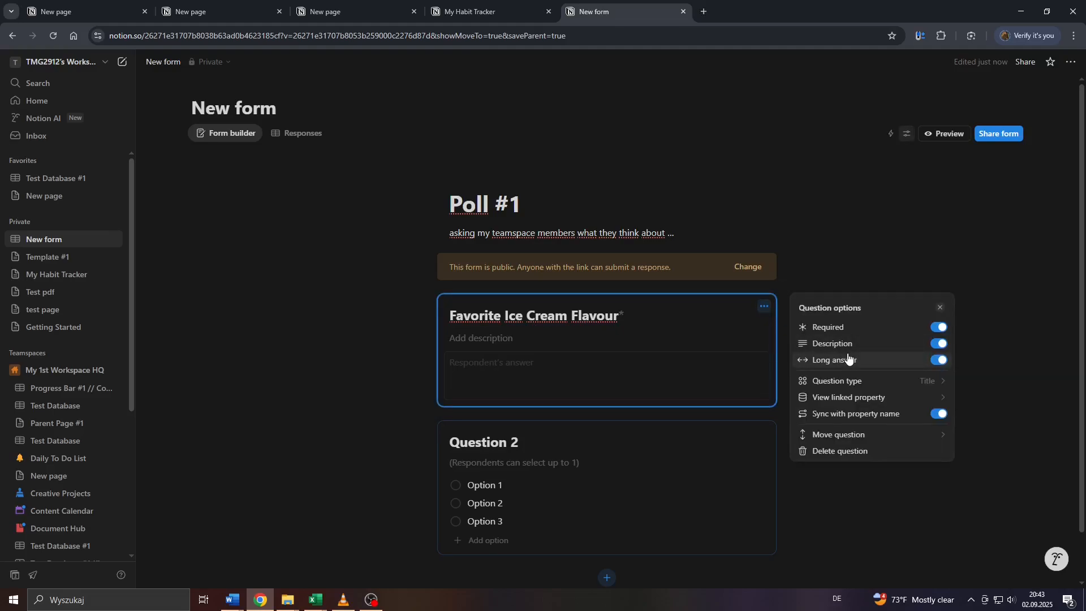
pyautogui.click(844, 378)
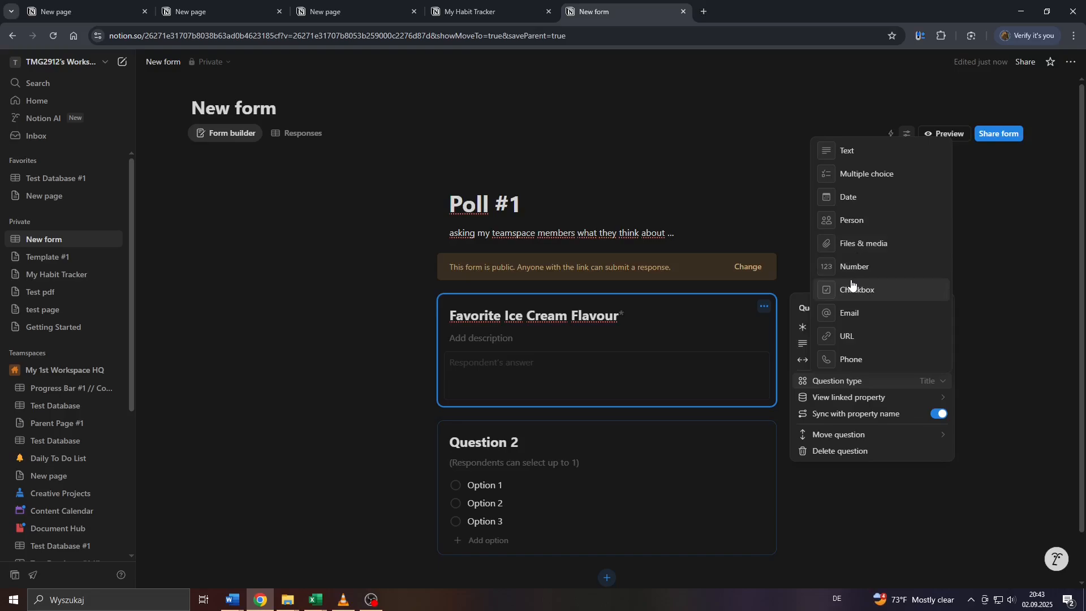
pyautogui.click(850, 152)
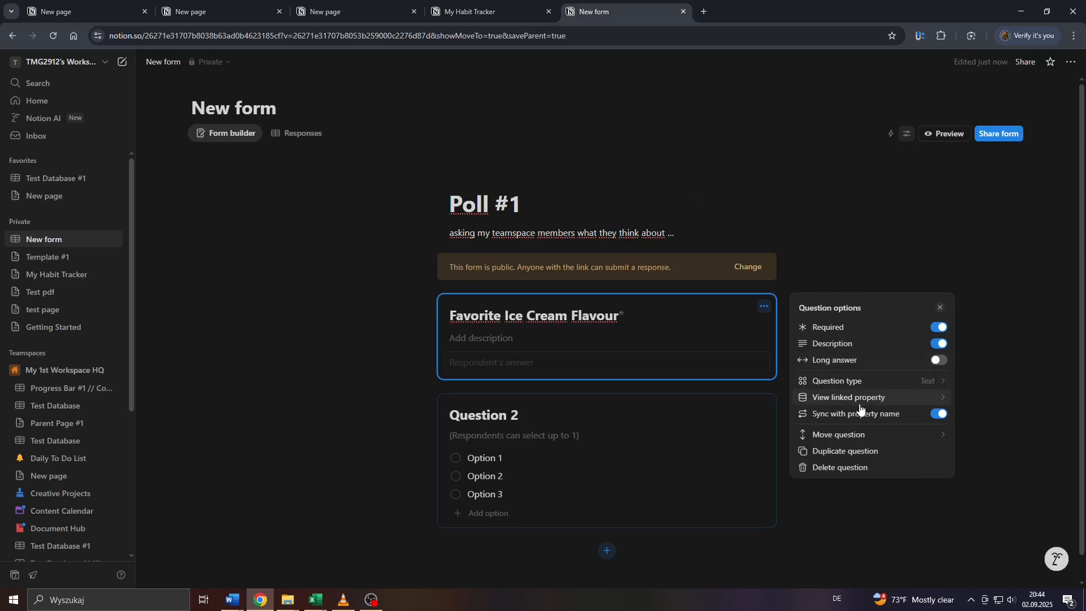
pyautogui.click(514, 413)
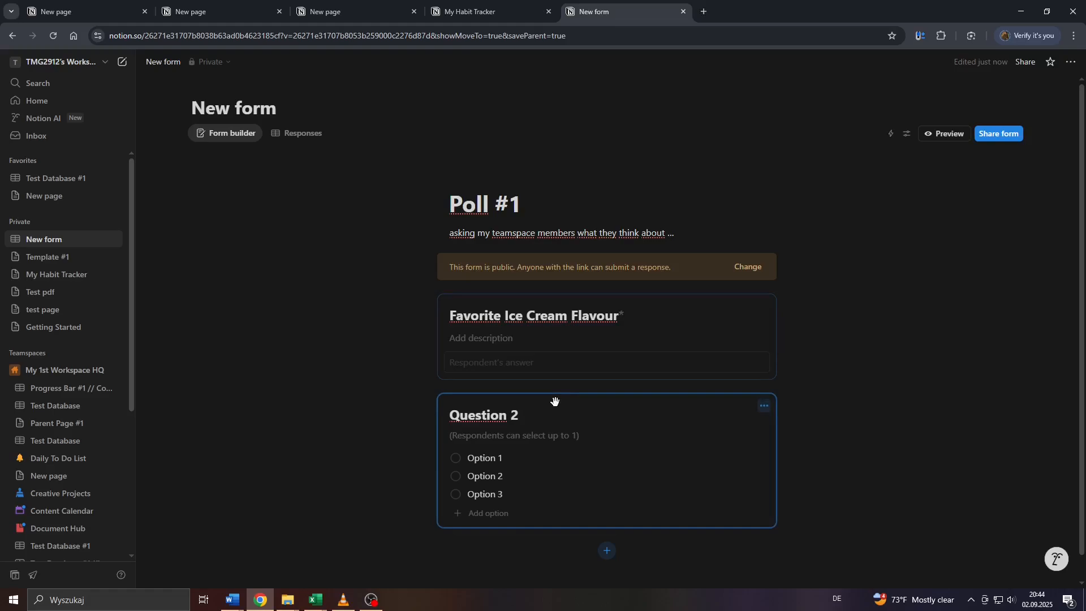
pyautogui.click(763, 306)
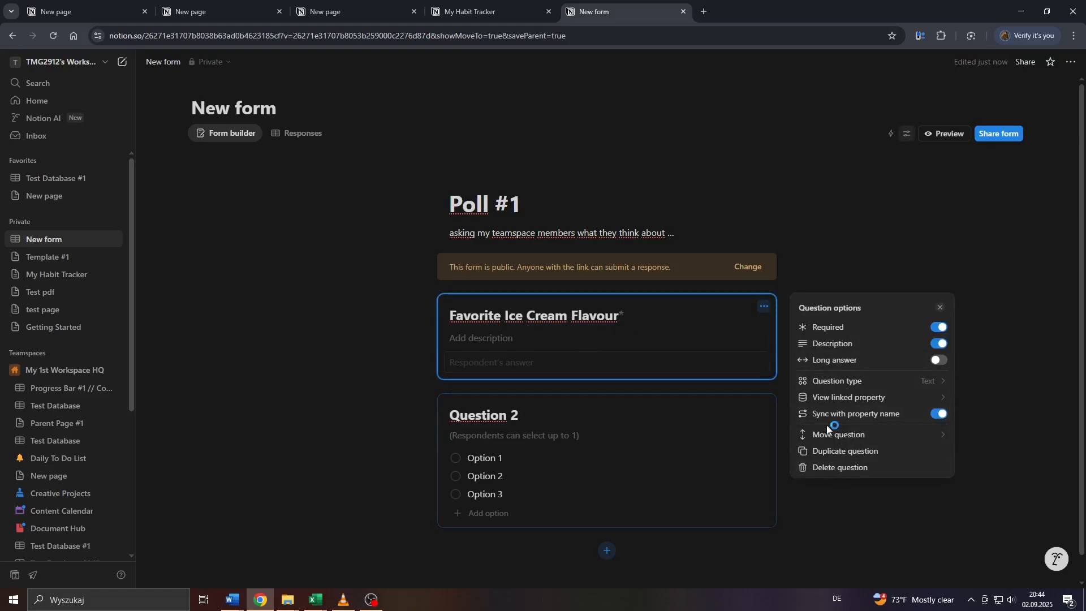
pyautogui.click(170, 446)
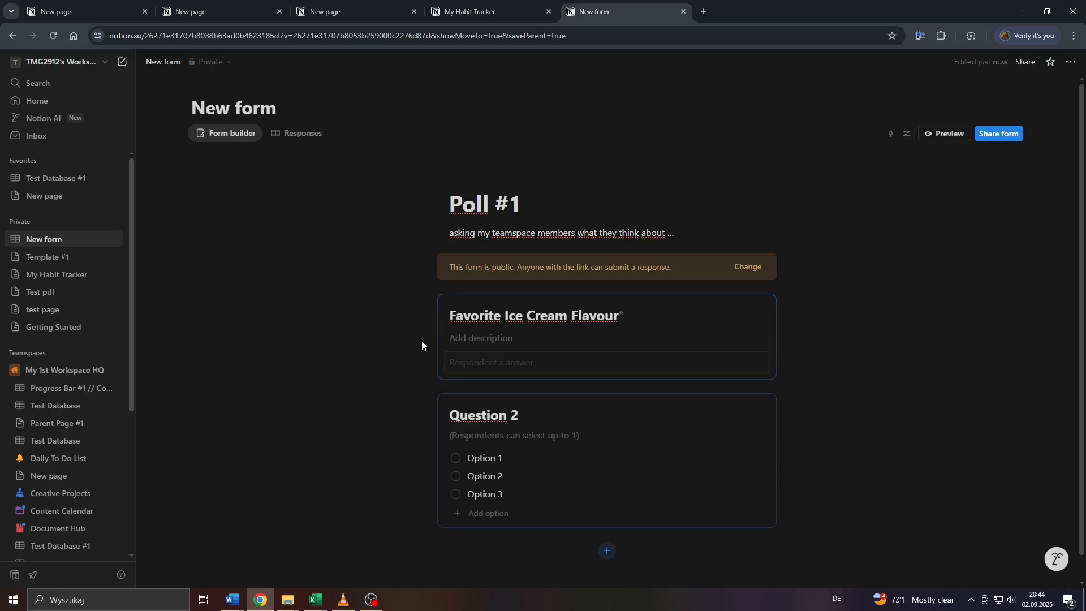
pyautogui.moveTo(440, 329)
pyautogui.mouseDown()
pyautogui.moveTo(442, 480)
pyautogui.moveTo(451, 334)
pyautogui.mouseUp()
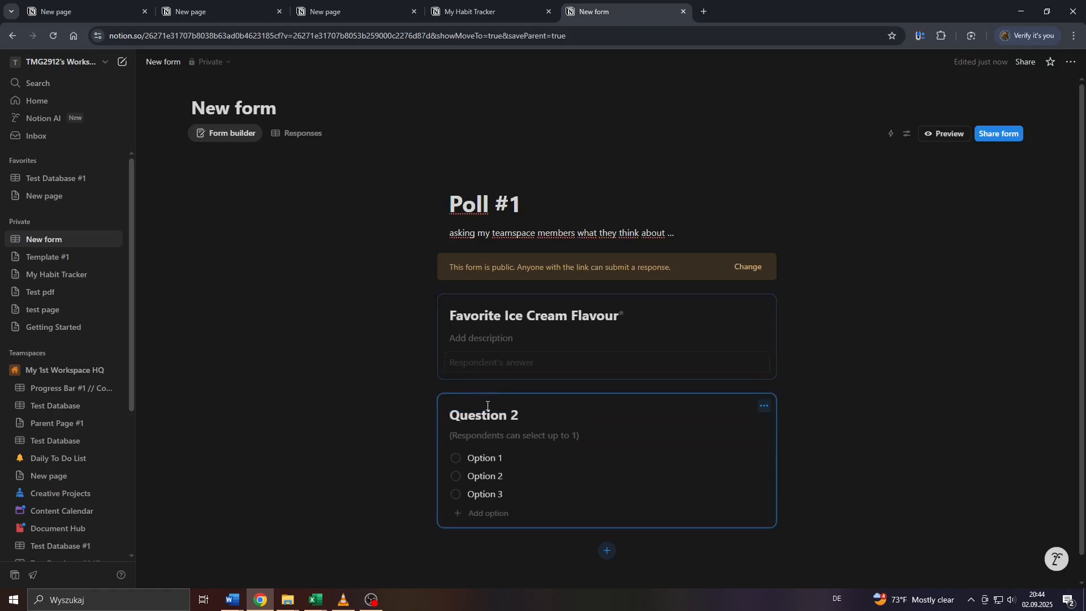
# Step: Try to replace the second question's title with "Favorite Ice Cream"
pyautogui.click(518, 433)
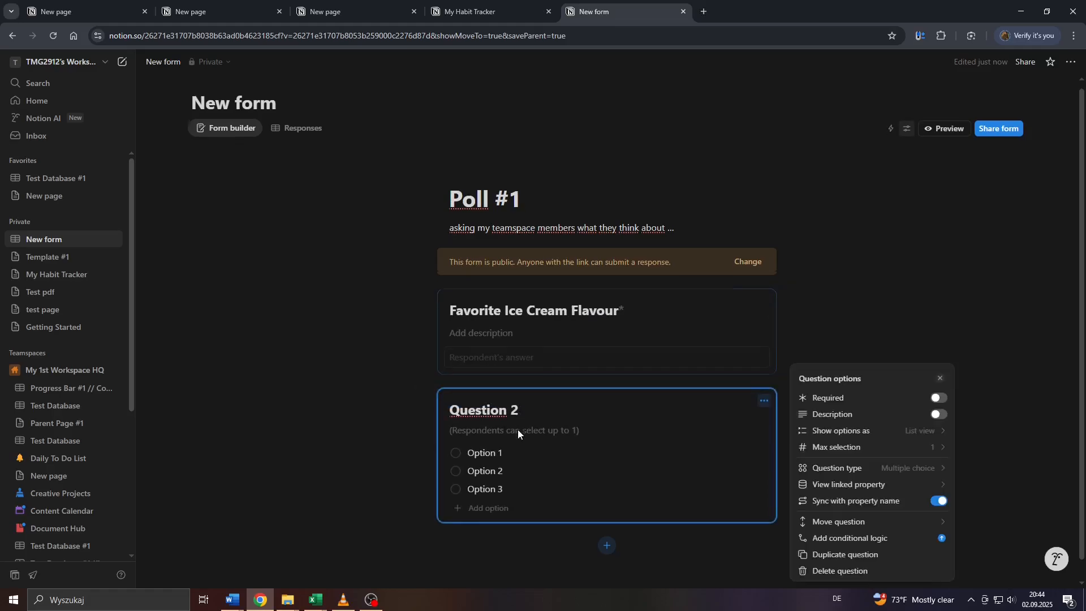
pyautogui.moveTo(521, 390); pyautogui.dragTo(439, 384)
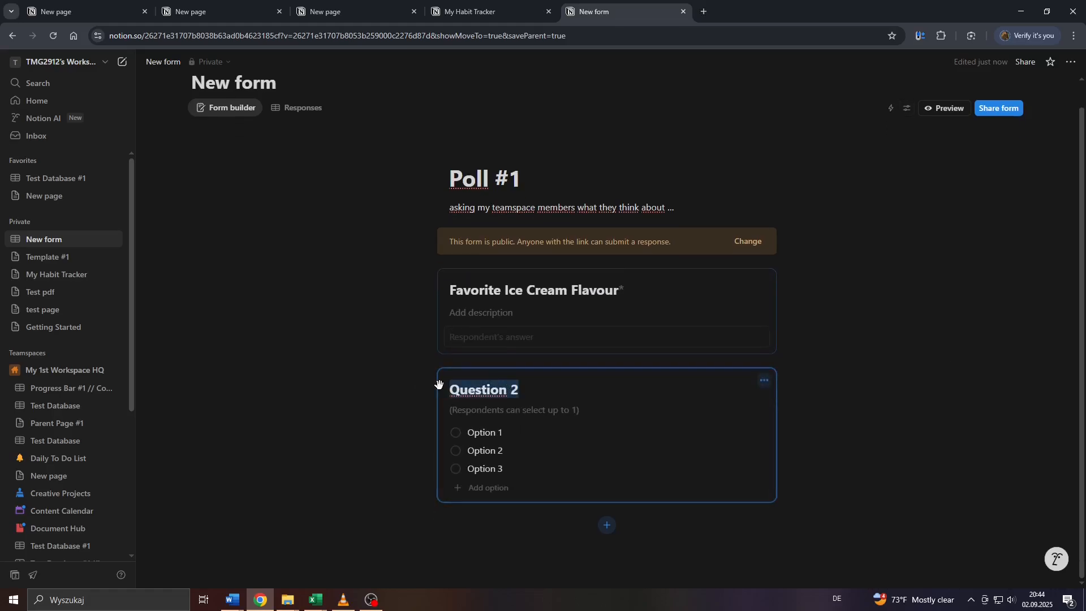
pyautogui.write('Favorite I')
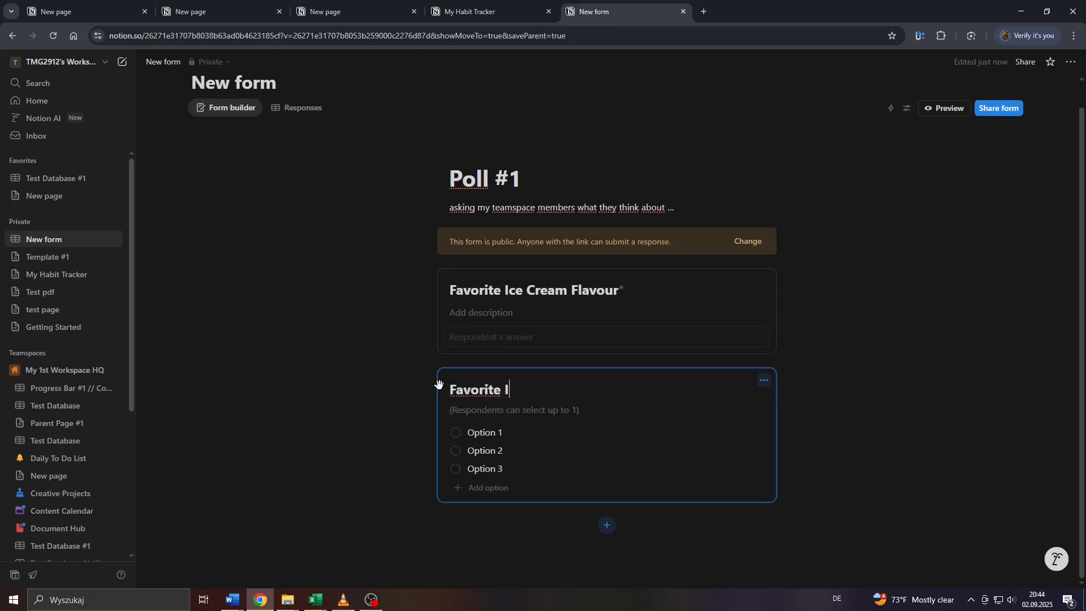
pyautogui.write('ce Cream')
# Step: Review the available question types for the second question and keep Multiple choice
pyautogui.click(761, 383)
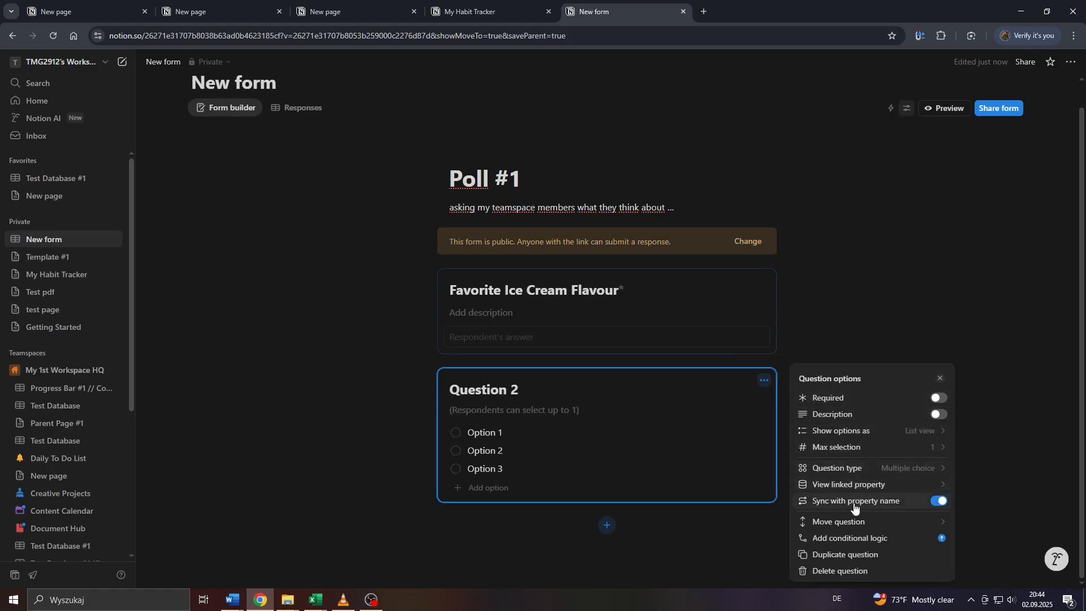
pyautogui.click(856, 465)
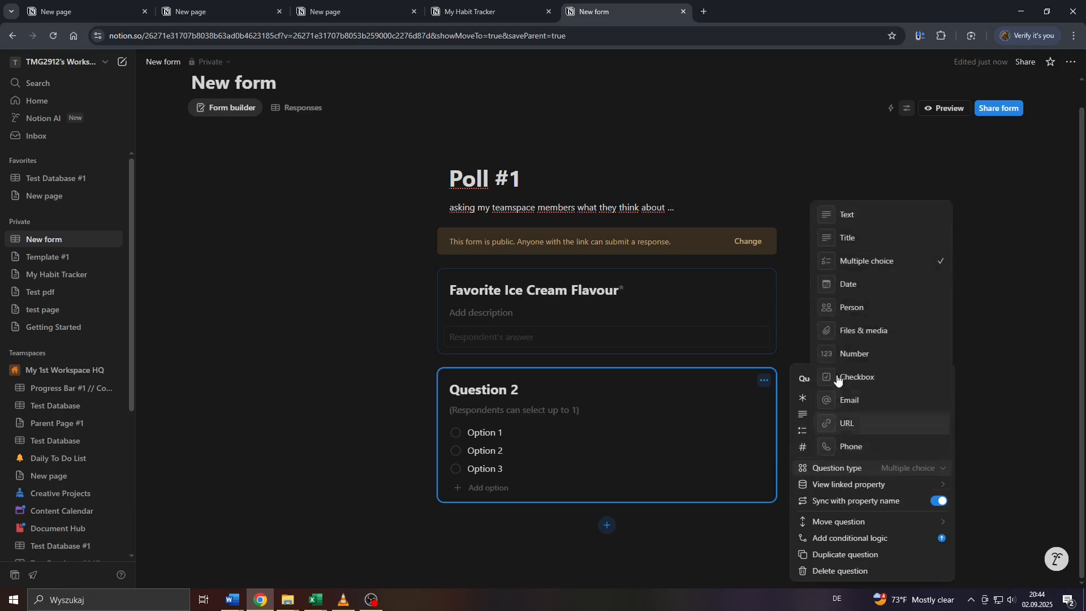
pyautogui.click(867, 269)
pyautogui.click(323, 373)
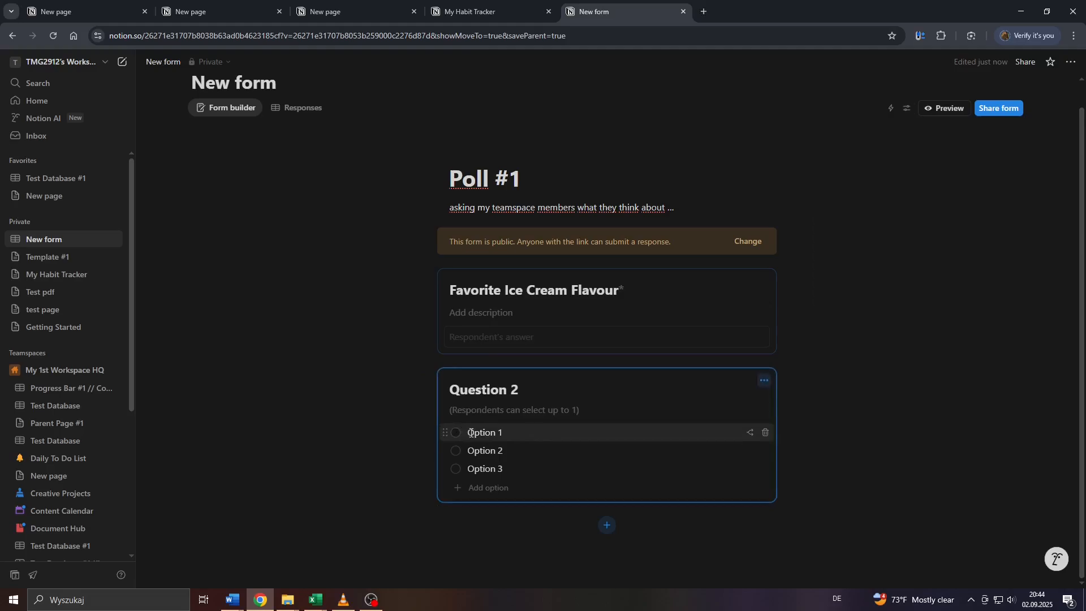
# Step: Rename the second question's Option 1 to "Vanilla" and move it below Option 2
pyautogui.doubleClick(476, 434)
pyautogui.write('Vanilla')
pyautogui.moveTo(452, 434); pyautogui.dragTo(444, 454)
# Step: Rename the second question's first option to "Chocolate" and its third option to "Strawberry"
pyautogui.doubleClick(478, 433)
pyautogui.moveTo(510, 433); pyautogui.dragTo(466, 432)
pyautogui.write('Chocolate')
pyautogui.tripleClick(486, 468)
pyautogui.write('S')
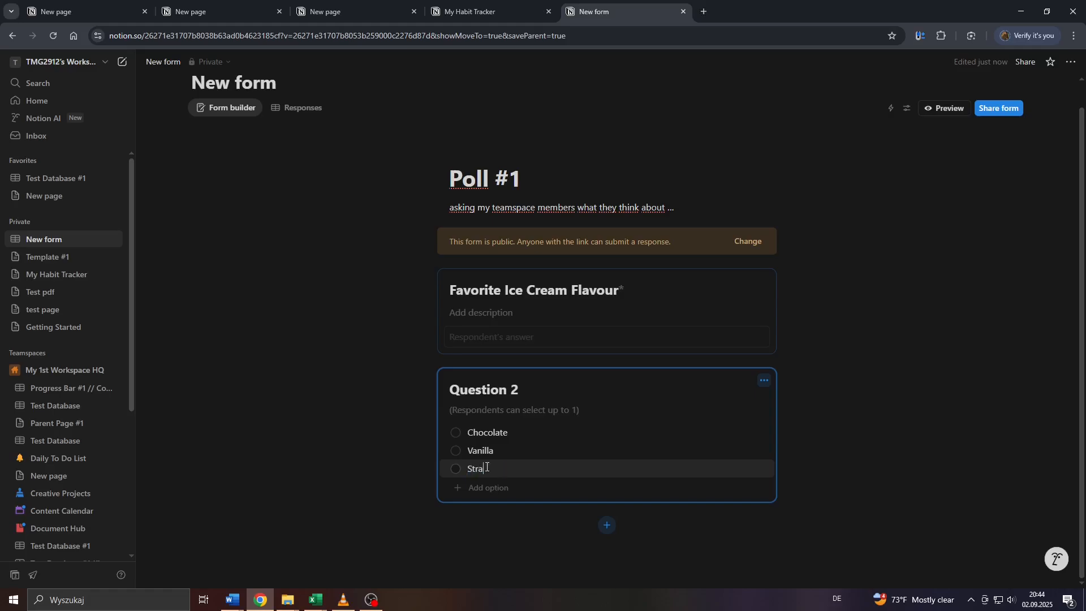
pyautogui.write('trawberry')
# Step: Add a fourth answer option named "Stracchiatella" to the second question
pyautogui.click(491, 488)
pyautogui.write('Stra')
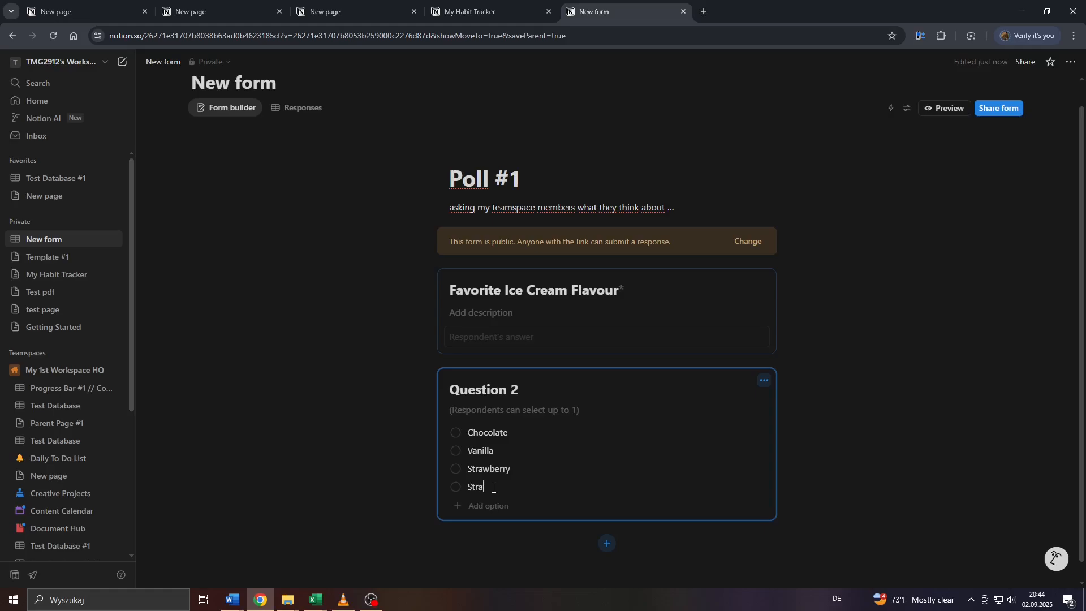
pyautogui.write('ciache')
pyautogui.press('BackSpace')
pyautogui.click(353, 450)
pyautogui.click(490, 488)
pyautogui.write('ch')
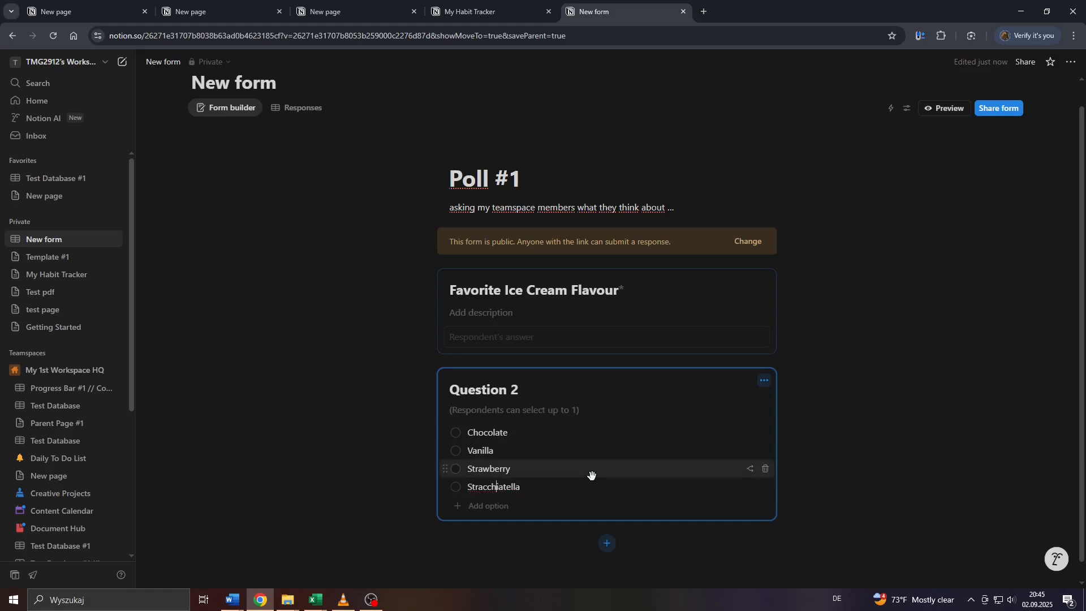
# Step: Set the second question's maximum selection to Unlimited
pyautogui.click(510, 415)
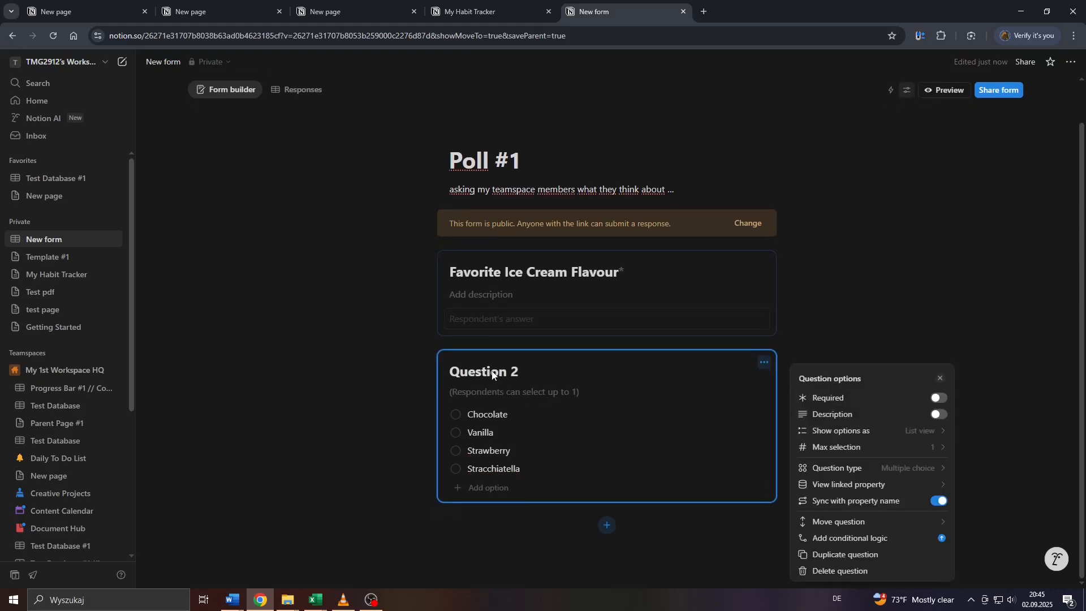
pyautogui.click(364, 390)
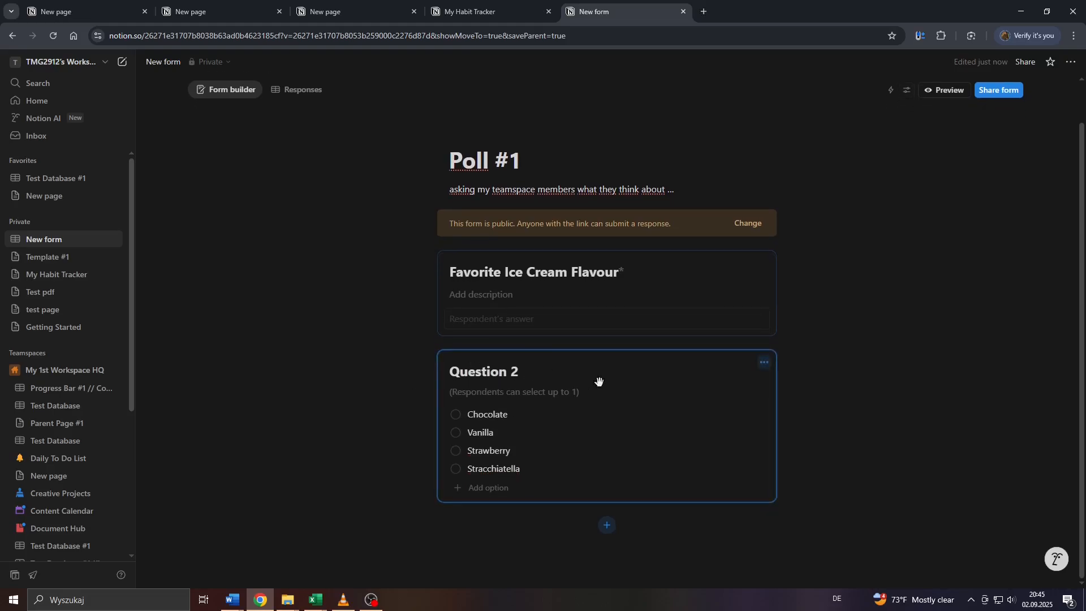
pyautogui.click(764, 365)
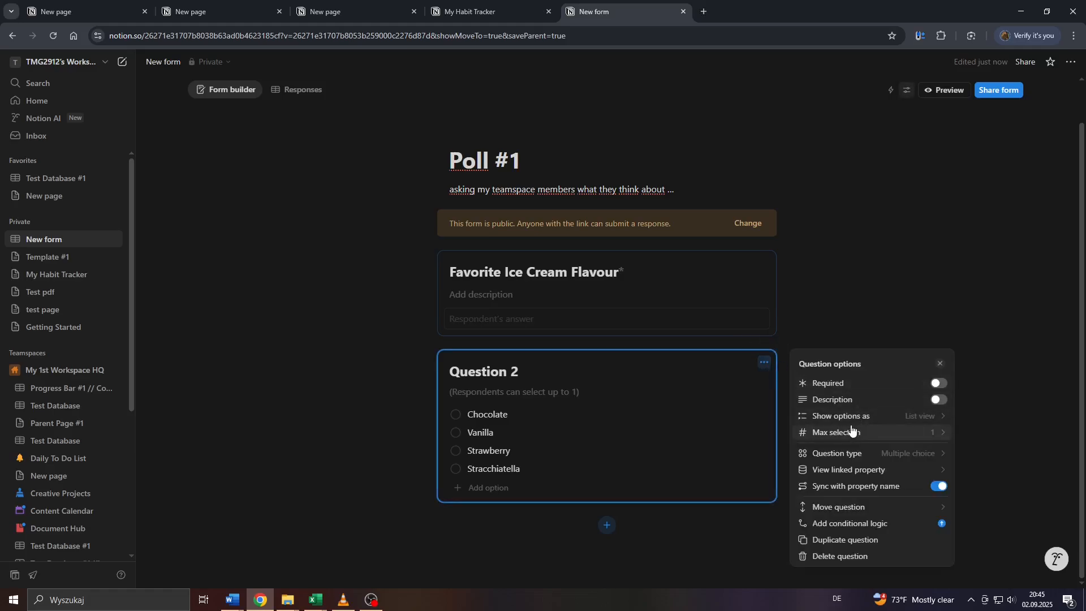
pyautogui.click(852, 430)
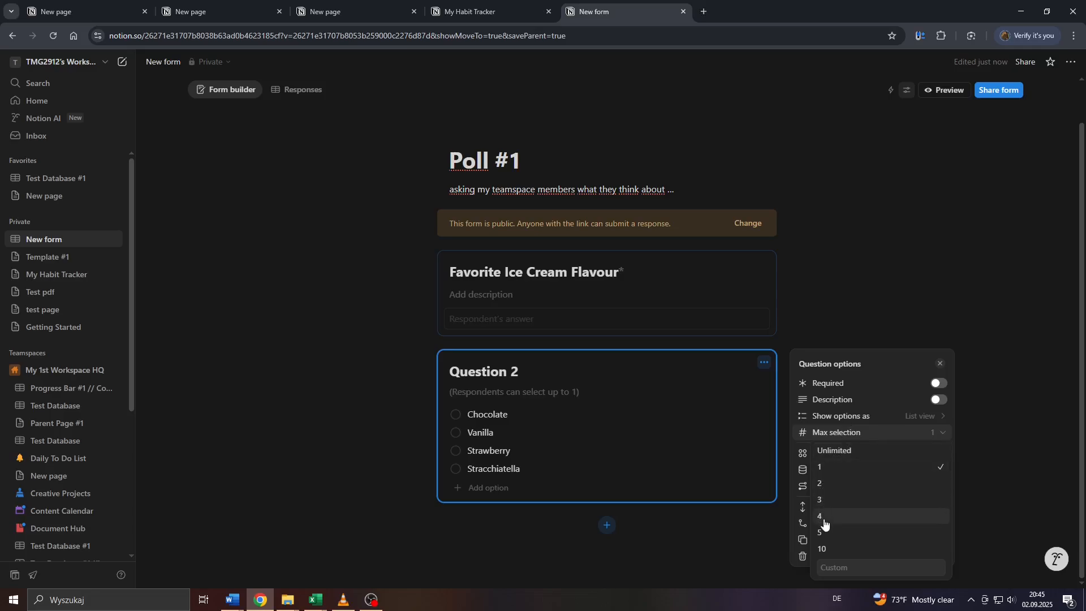
pyautogui.click(838, 452)
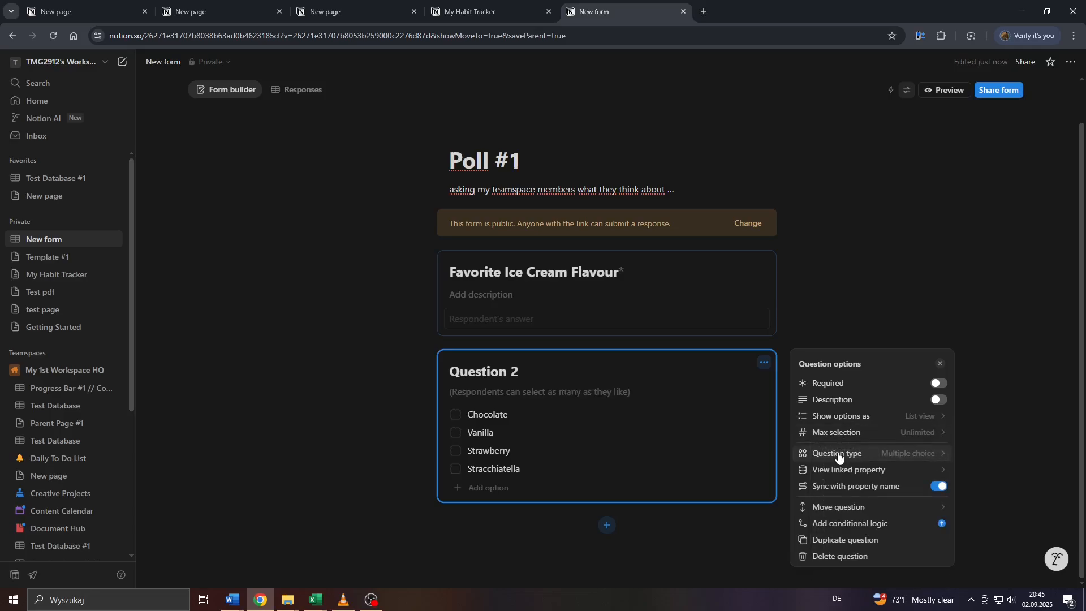
pyautogui.click(304, 388)
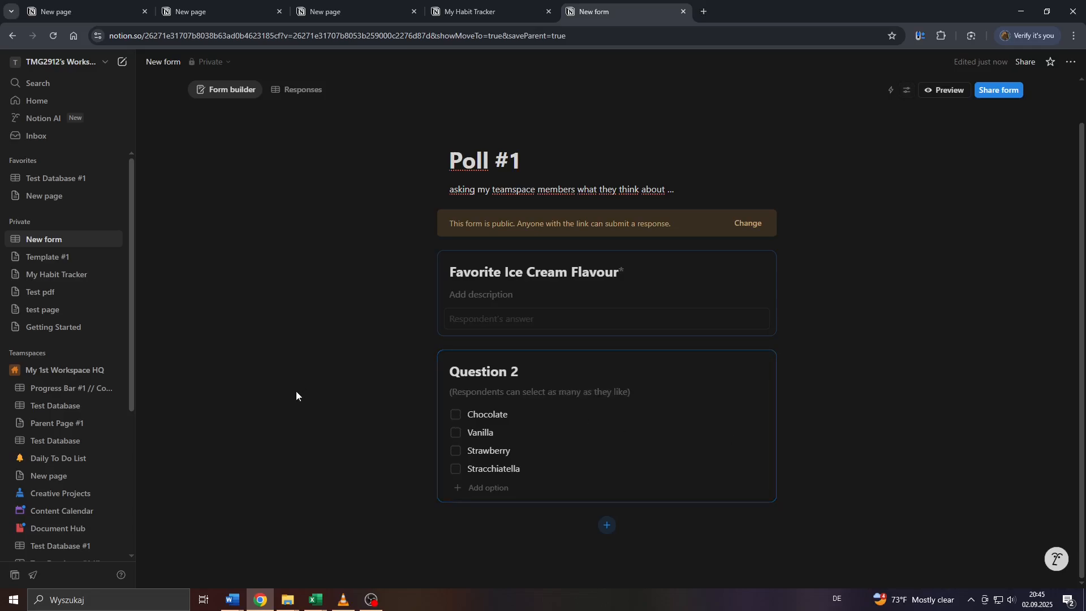
# Step: Replace the multiple-choice question's title with "Favorite Ice Cream"
pyautogui.tripleClick(498, 373)
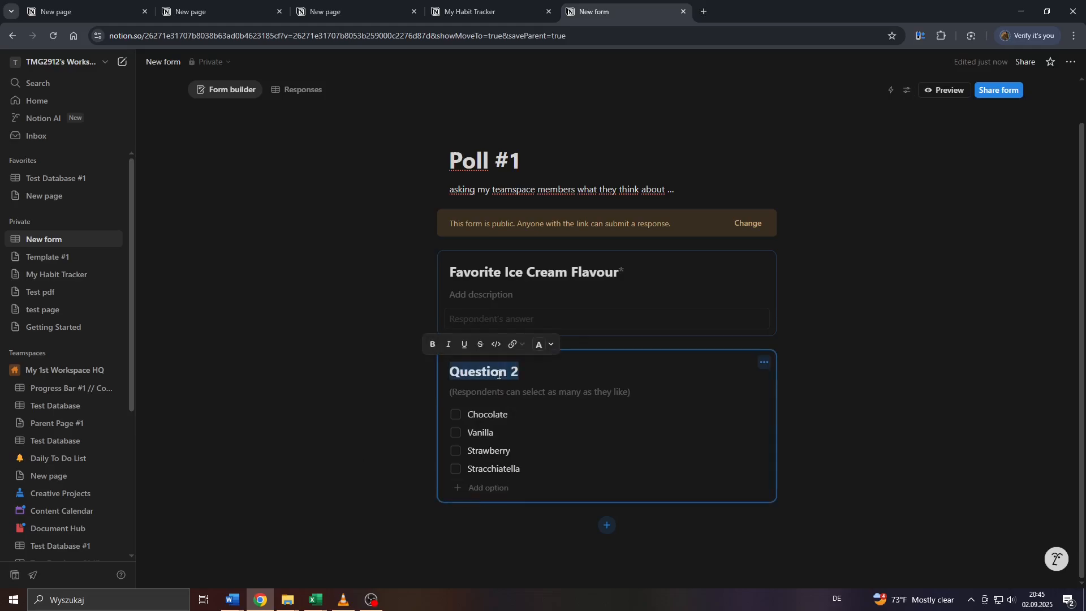
pyautogui.write('Favori')
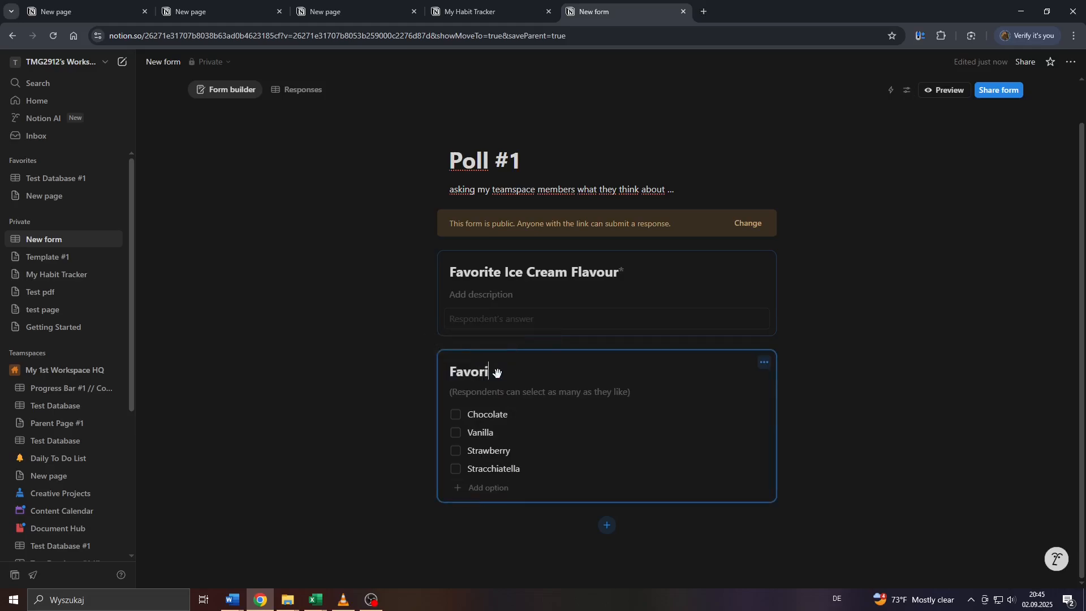
pyautogui.write('te Ice Cream')
pyautogui.click(396, 381)
# Step: Add a new Checkbox question at the end of the form
pyautogui.click(608, 526)
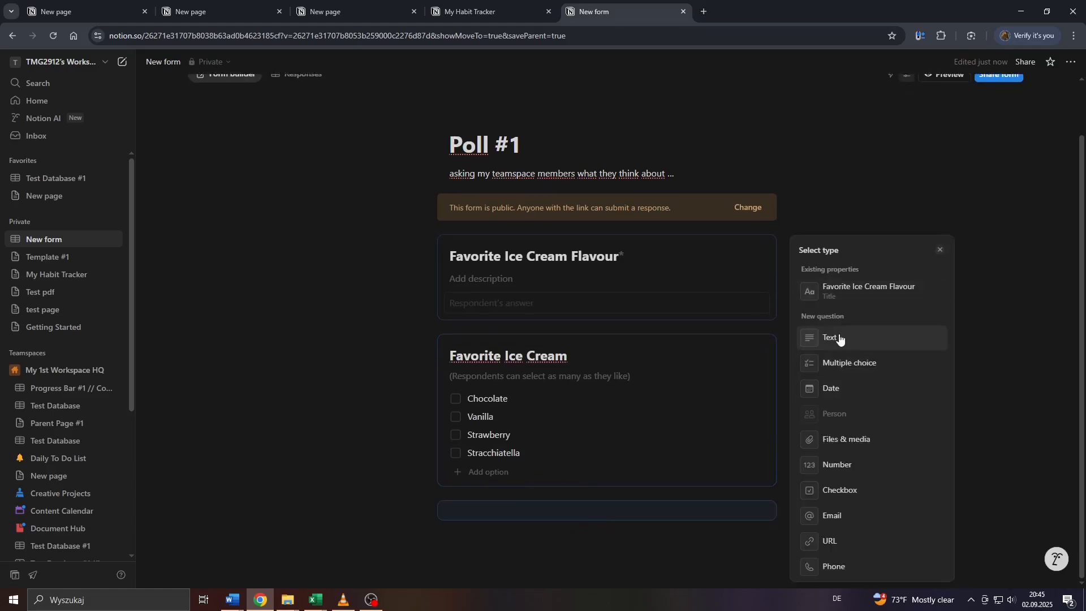
pyautogui.click(855, 490)
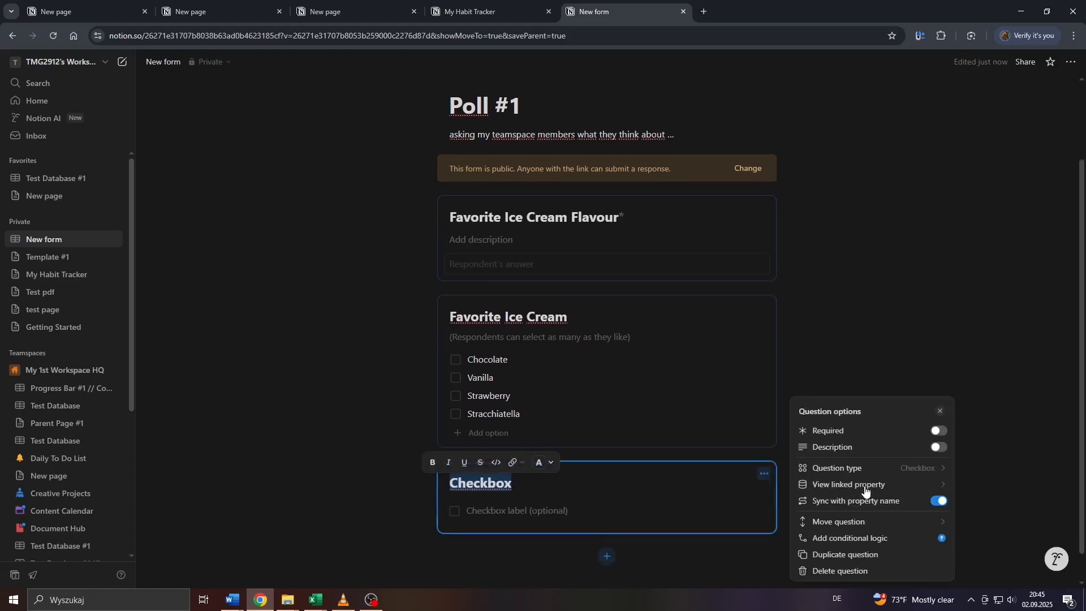
pyautogui.click(350, 474)
# Step: Replace the checkbox question's title with "Do you like"
pyautogui.click(469, 452)
pyautogui.moveTo(516, 452); pyautogui.dragTo(405, 440)
pyautogui.write('D')
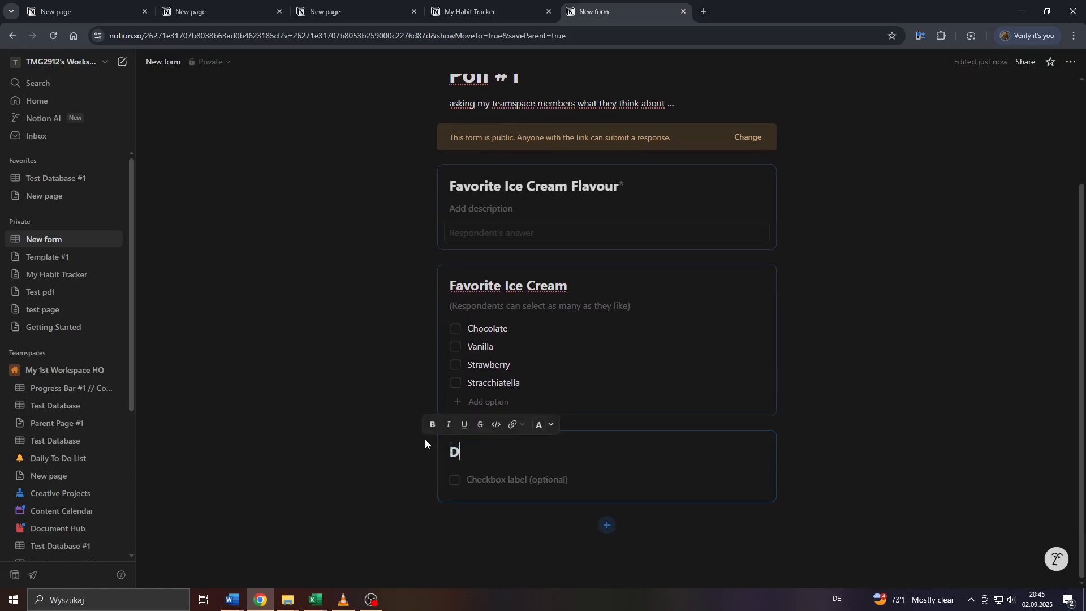
pyautogui.write('o you like')
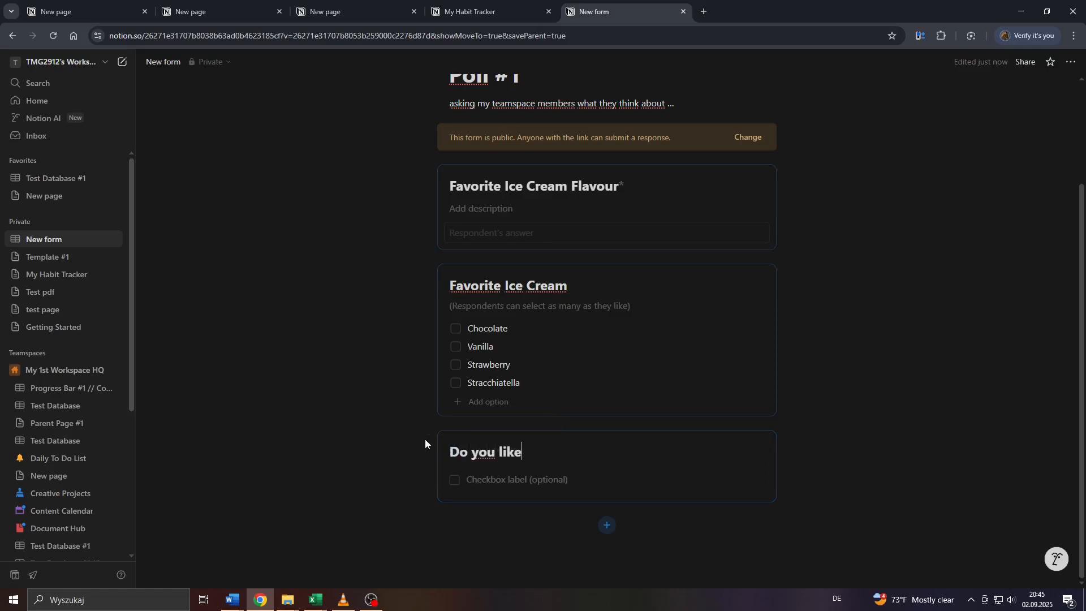
# Step: Clear the checkbox question's title and enter "..." instead
pyautogui.press('BackSpace')
pyautogui.press('BackSpace')
pyautogui.press('BackSpace')
pyautogui.press('BackSpace')
pyautogui.press('BackSpace')
pyautogui.press('BackSpace')
pyautogui.press('BackSpace')
pyautogui.press('BackSpace')
pyautogui.press('BackSpace')
pyautogui.press('BackSpace')
pyautogui.press('BackSpace')
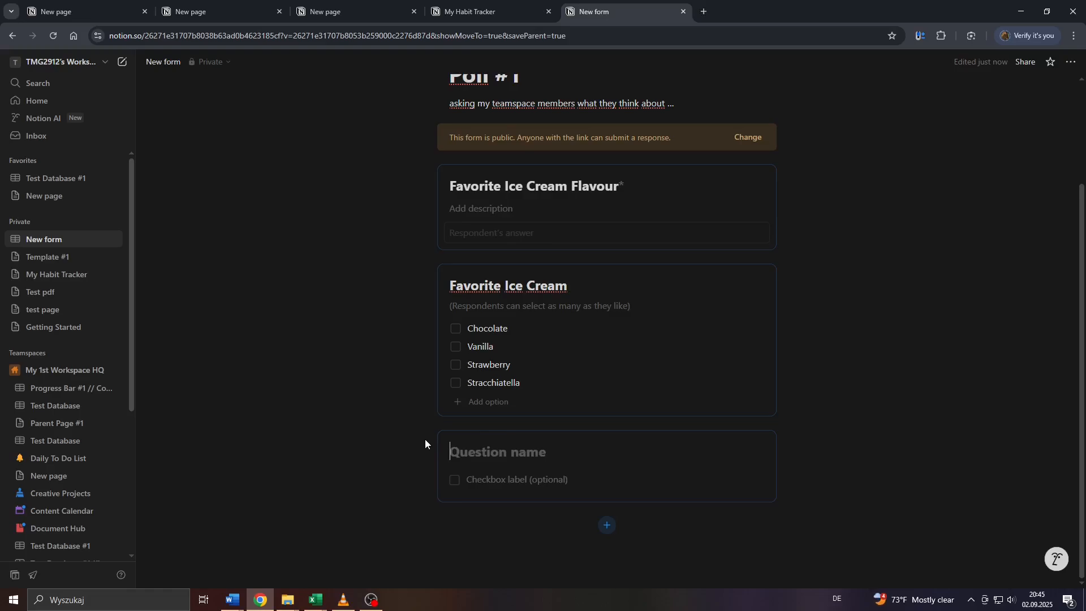
pyautogui.write('...')
pyautogui.scroll(3, 412, 327)
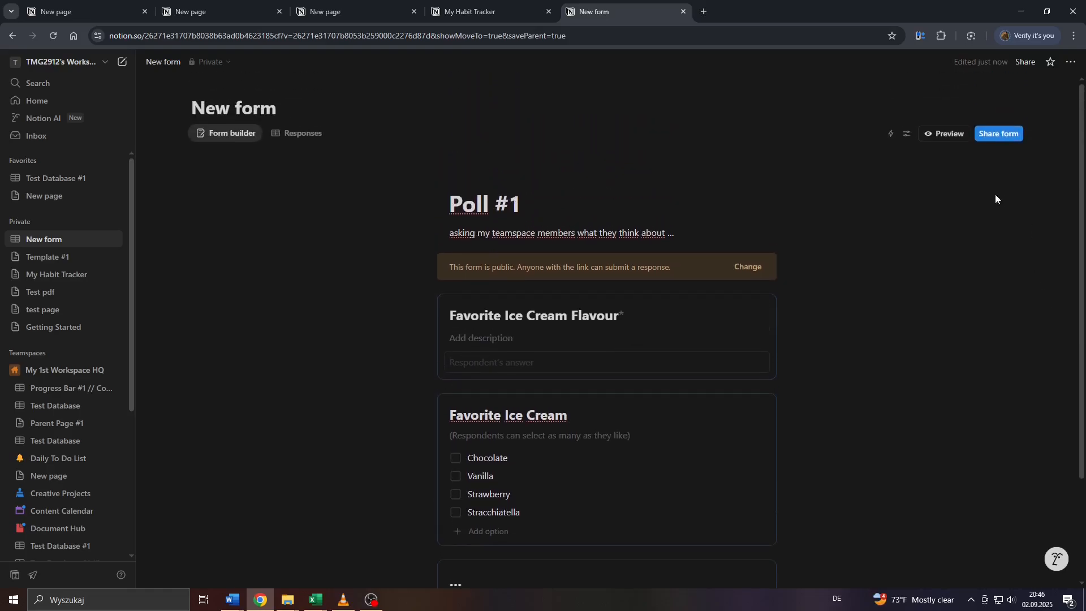
# Step: Preview the form, answer "Vanilla" to the text question, tick Chocolate and Vanilla, and submit the response
pyautogui.click(950, 135)
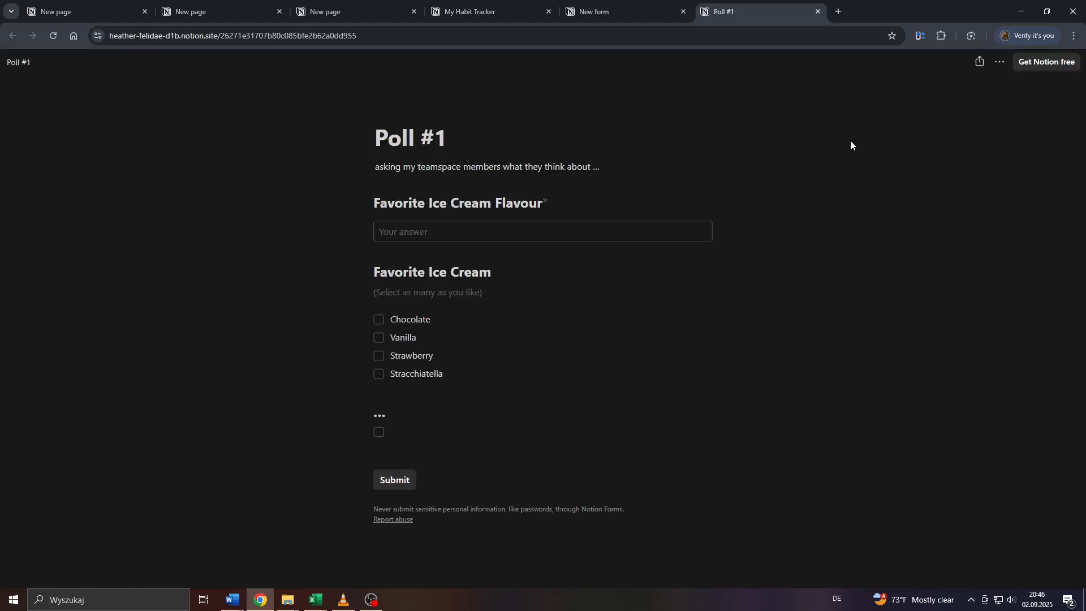
pyautogui.click(425, 224)
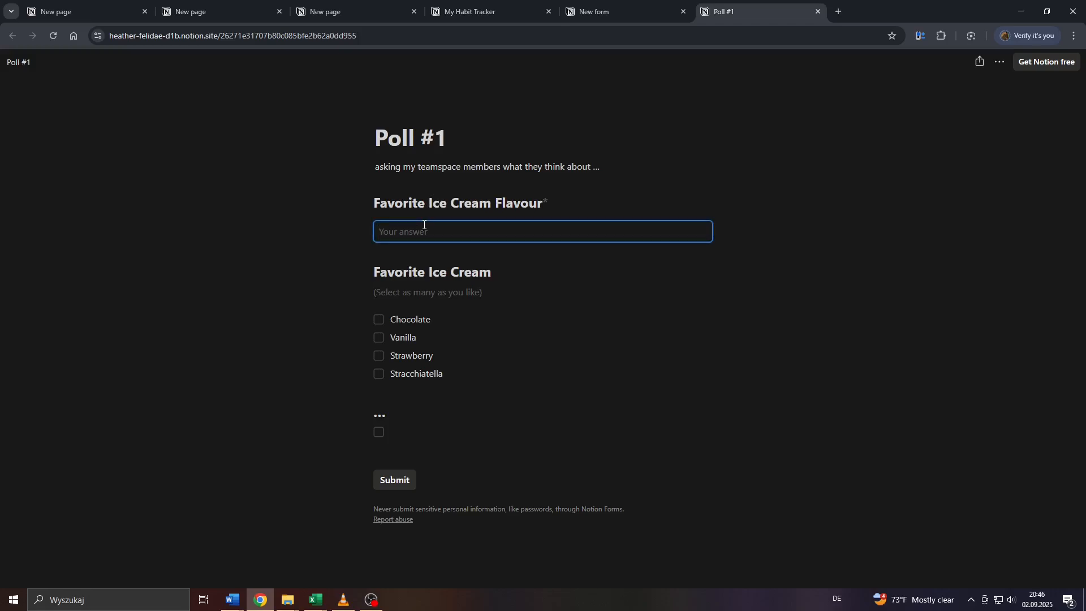
pyautogui.write('Vanilla')
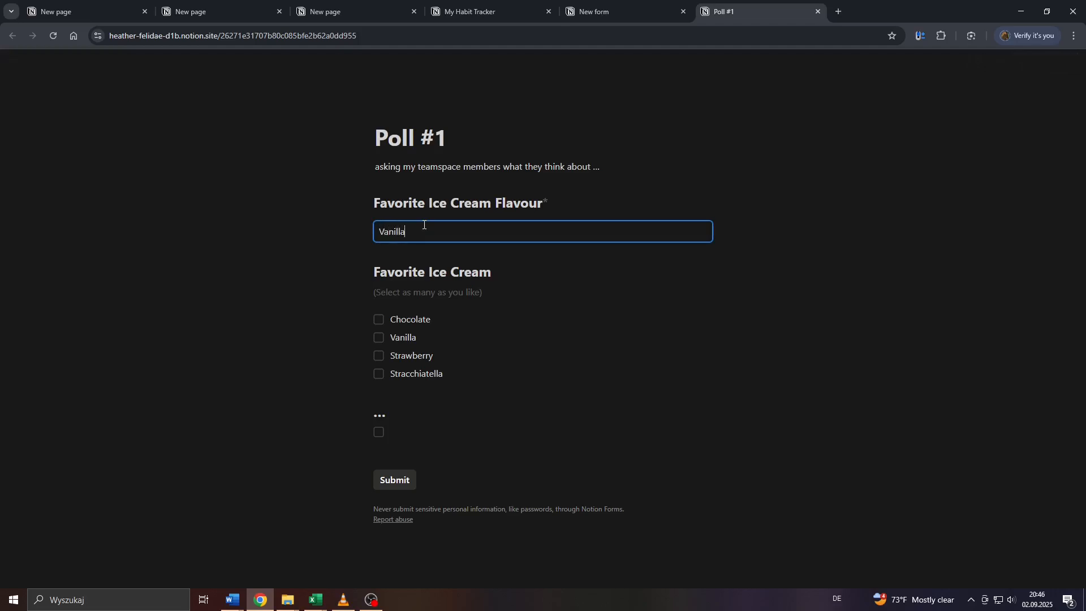
pyautogui.moveTo(411, 232); pyautogui.dragTo(331, 259)
pyautogui.click(280, 288)
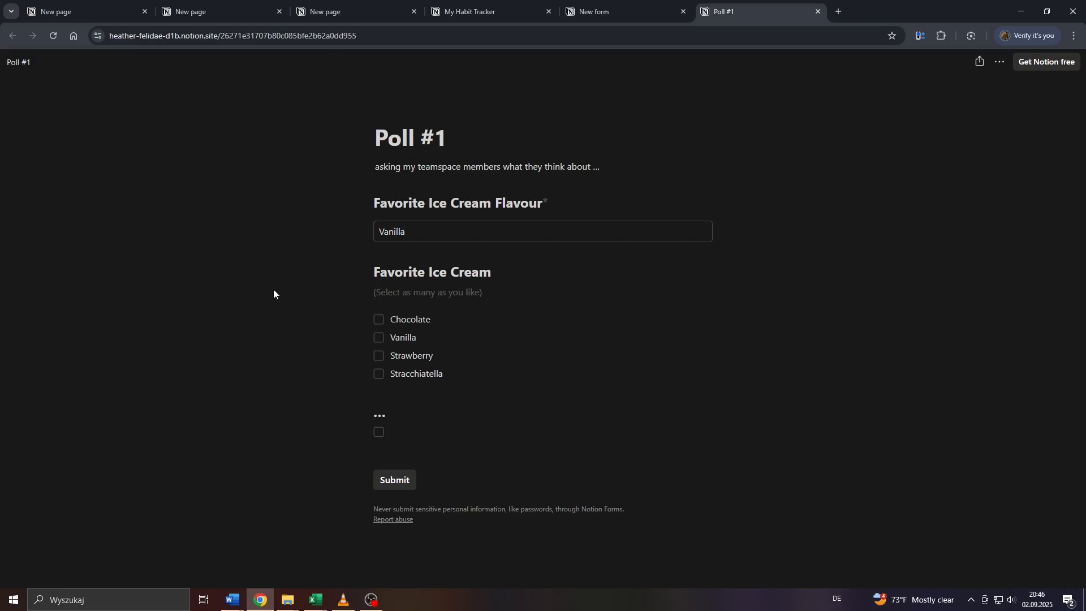
pyautogui.click(380, 320)
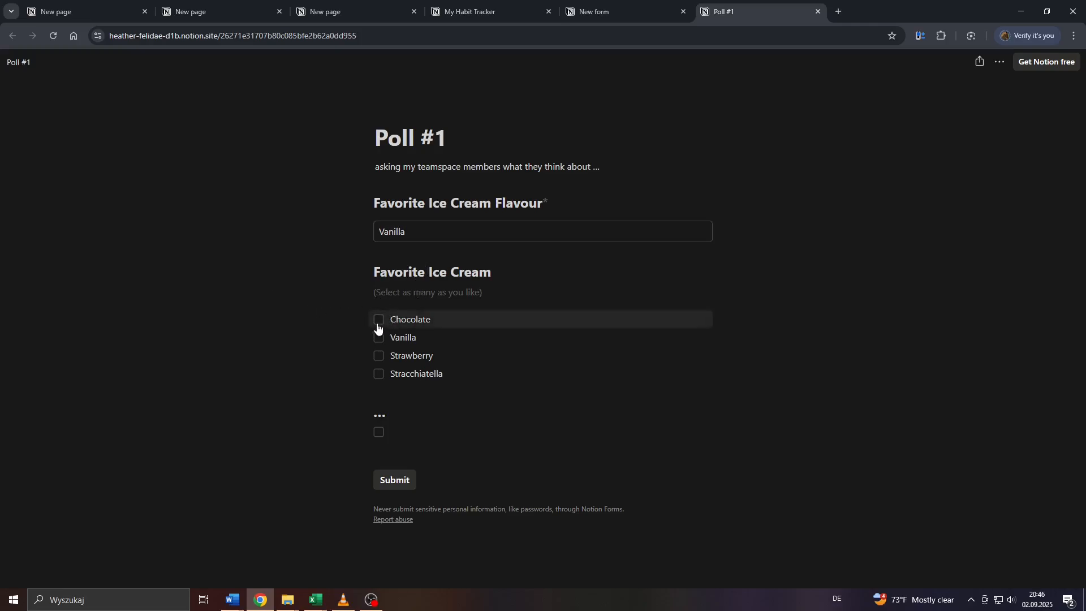
pyautogui.click(378, 338)
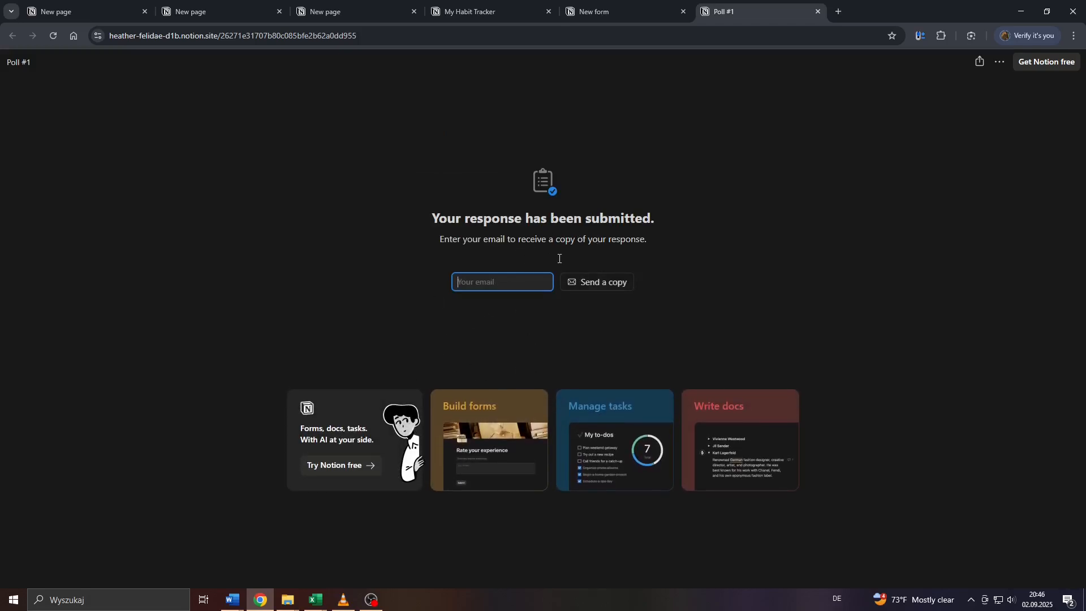
# Step: Return to the form in Notion and examine the submitted answers in its responses table
pyautogui.click(637, 12)
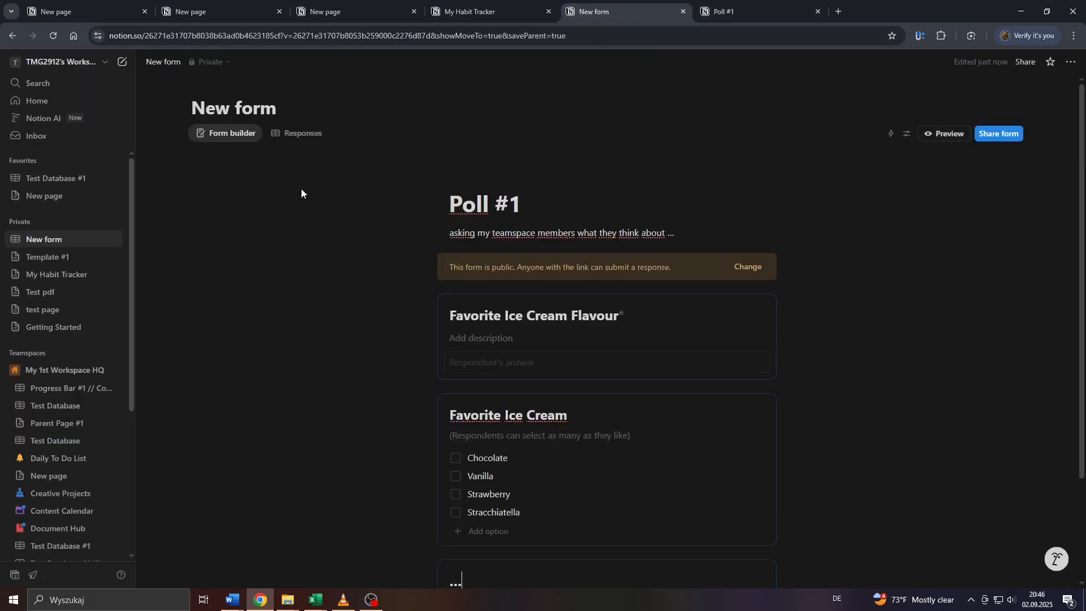
pyautogui.click(295, 139)
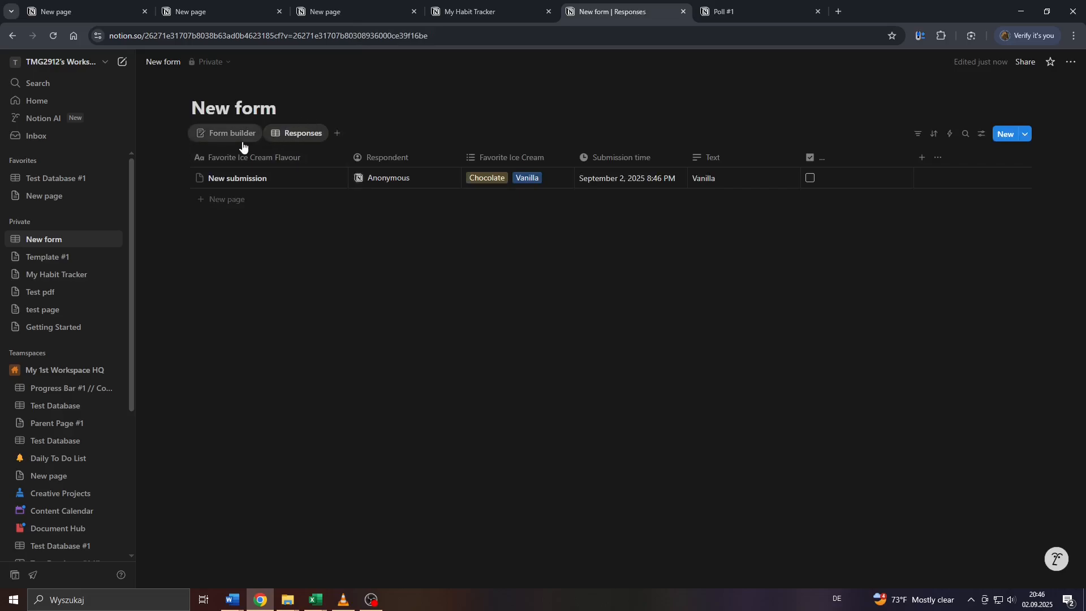
pyautogui.click(242, 141)
pyautogui.click(286, 141)
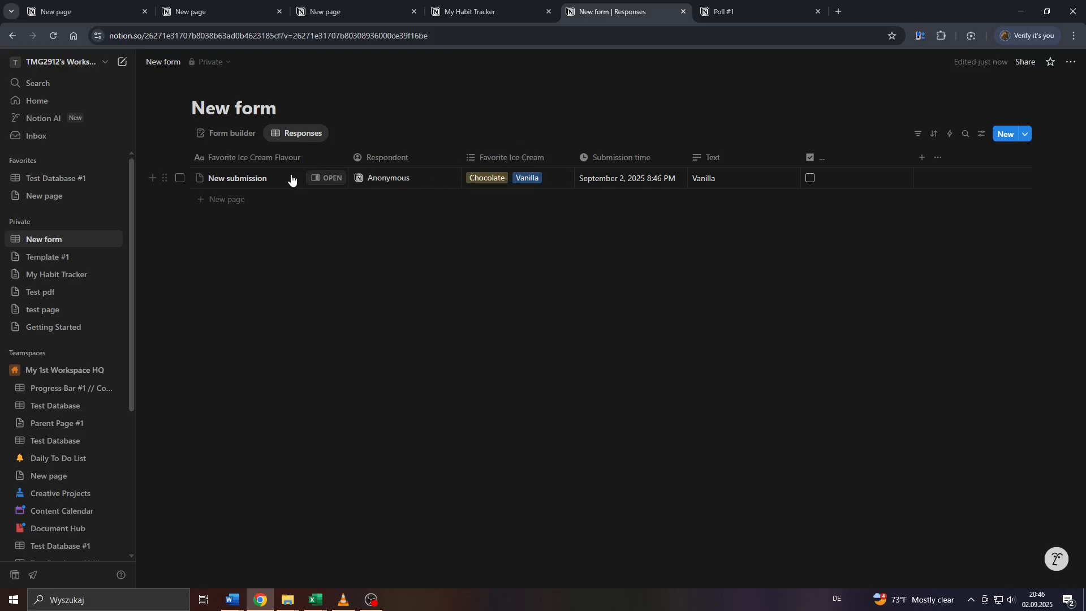
pyautogui.click(249, 139)
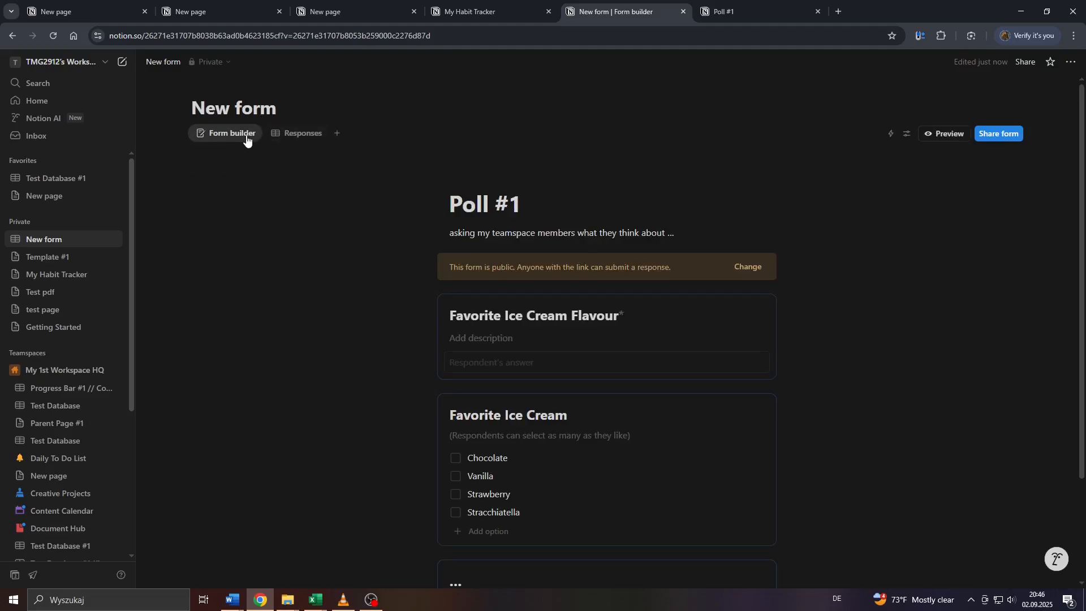
pyautogui.click(285, 135)
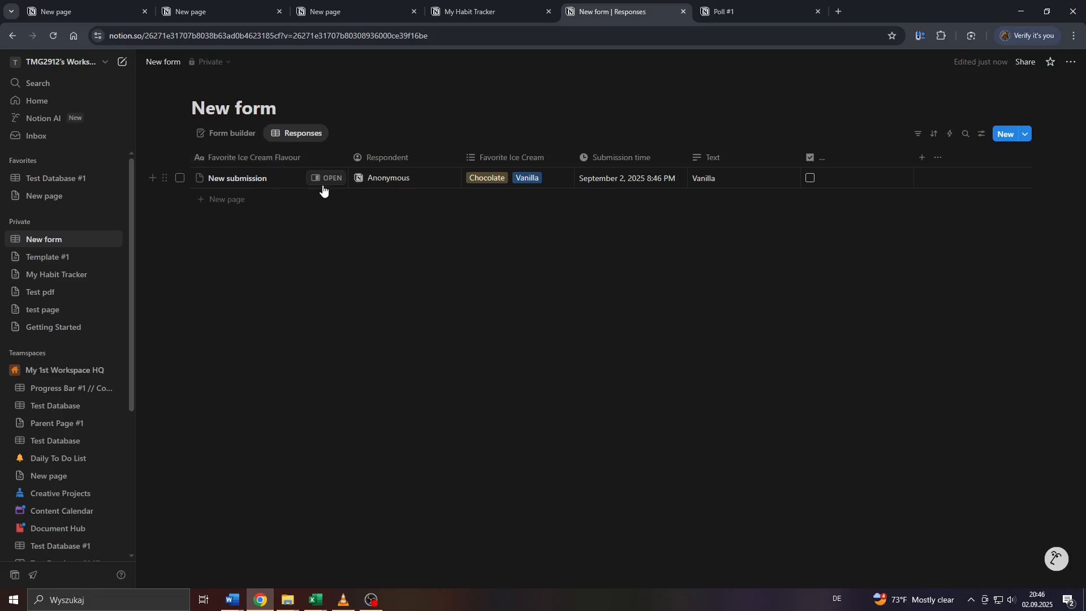
pyautogui.scroll(5, 306, 129)
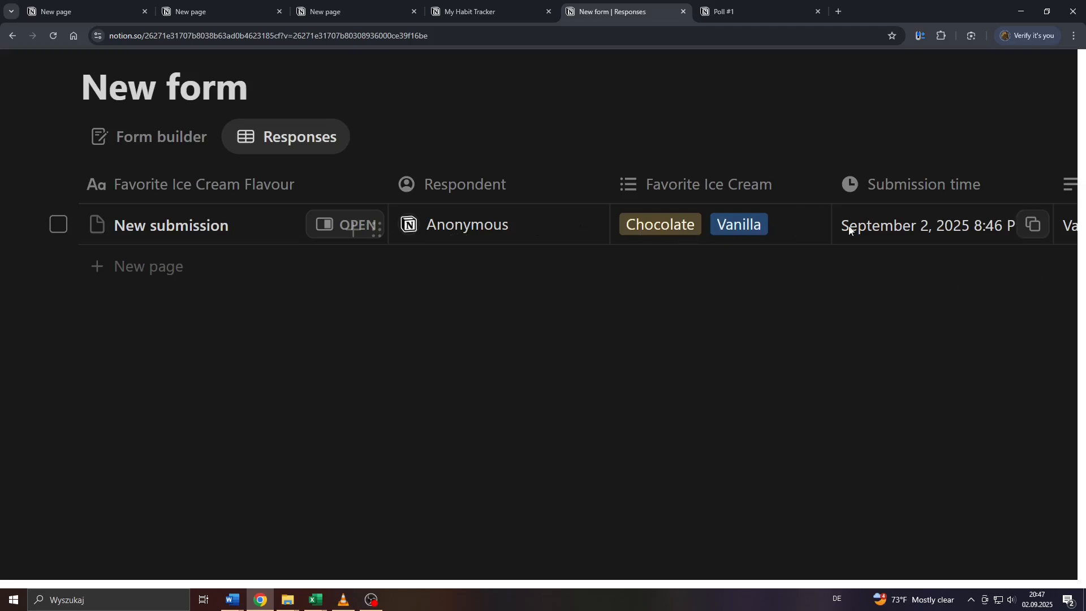
pyautogui.scroll(-5, 843, 226)
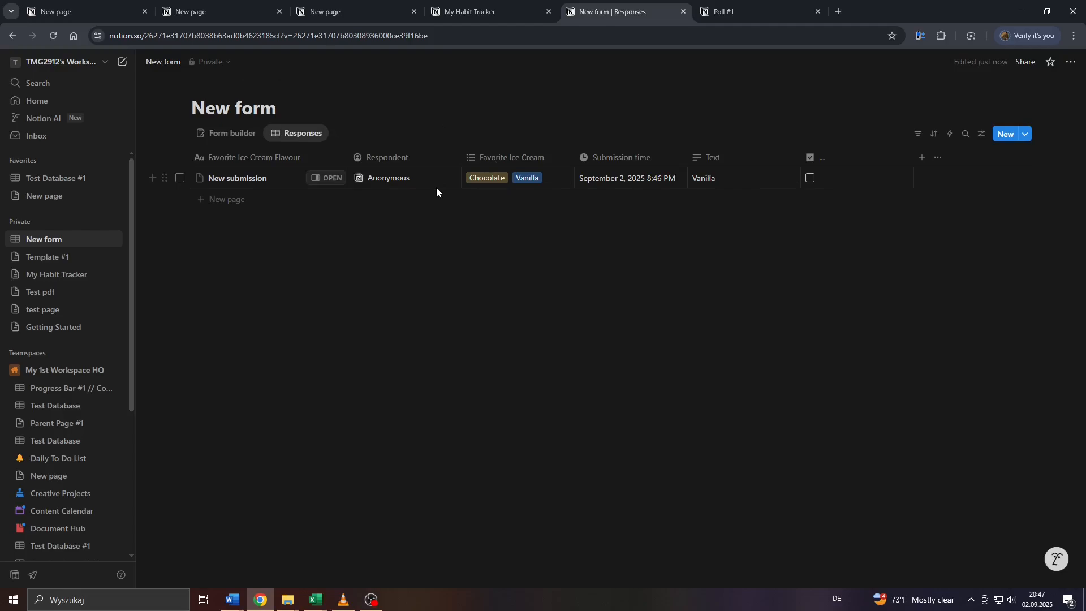
# Step: Look through the form's customization settings and the upgrade plans they require, then return to the form settings
pyautogui.click(252, 135)
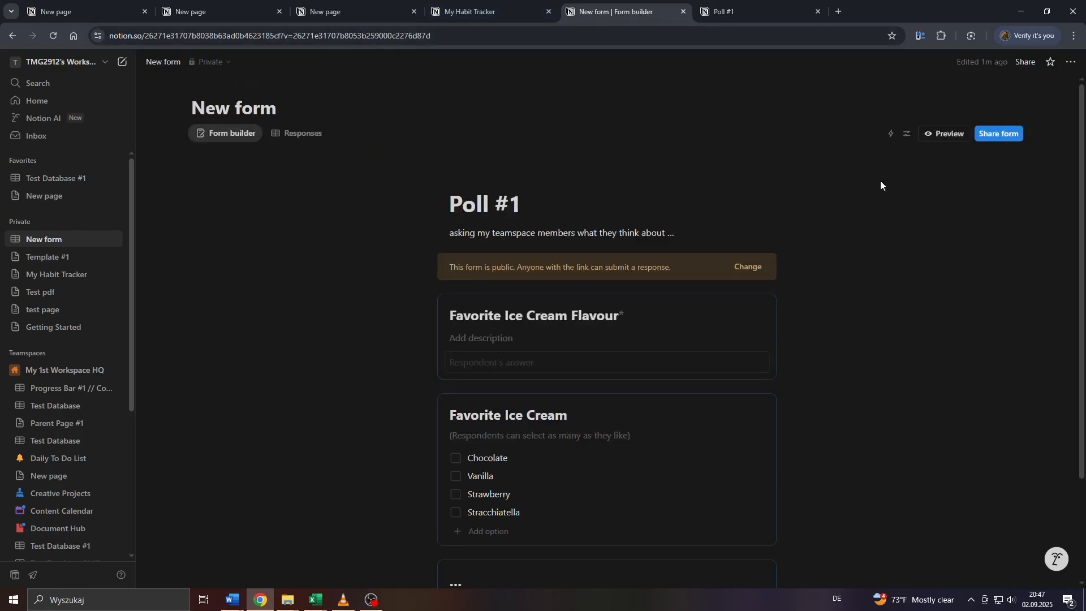
pyautogui.click(904, 137)
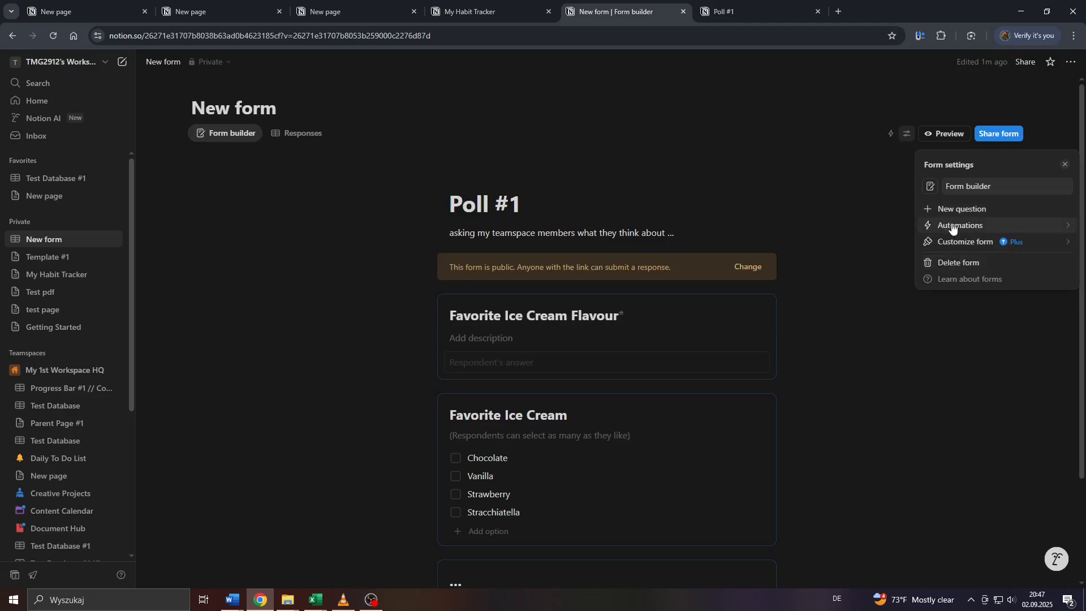
pyautogui.click(954, 244)
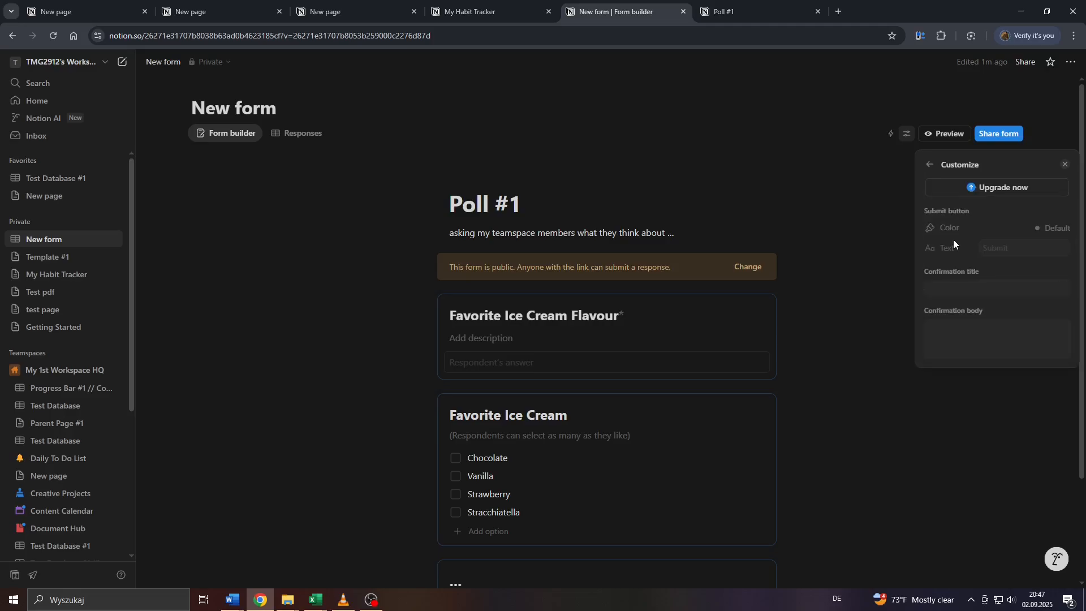
pyautogui.click(989, 190)
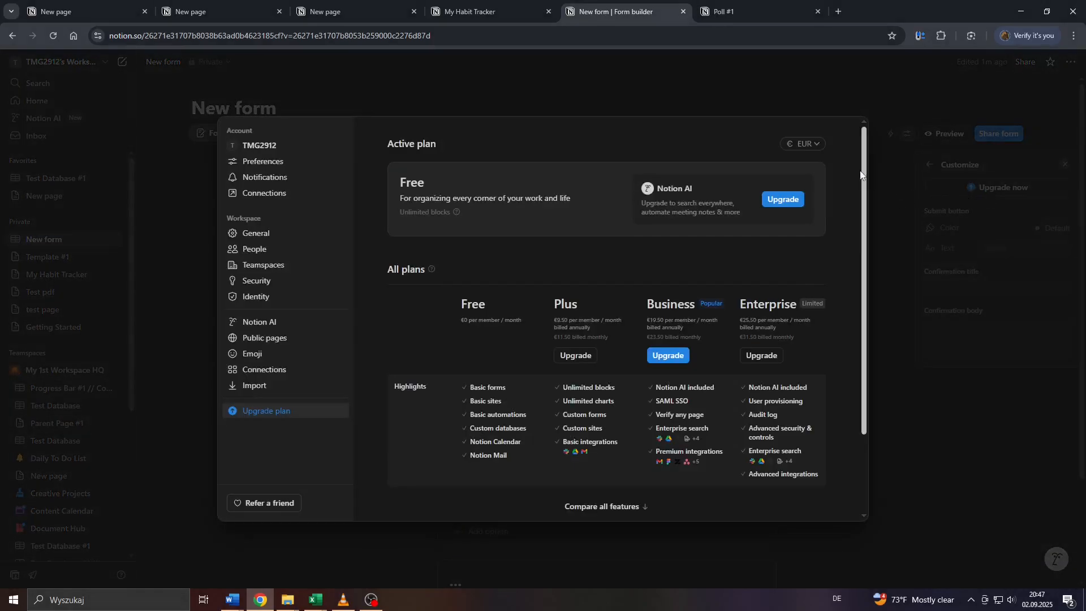
pyautogui.click(586, 105)
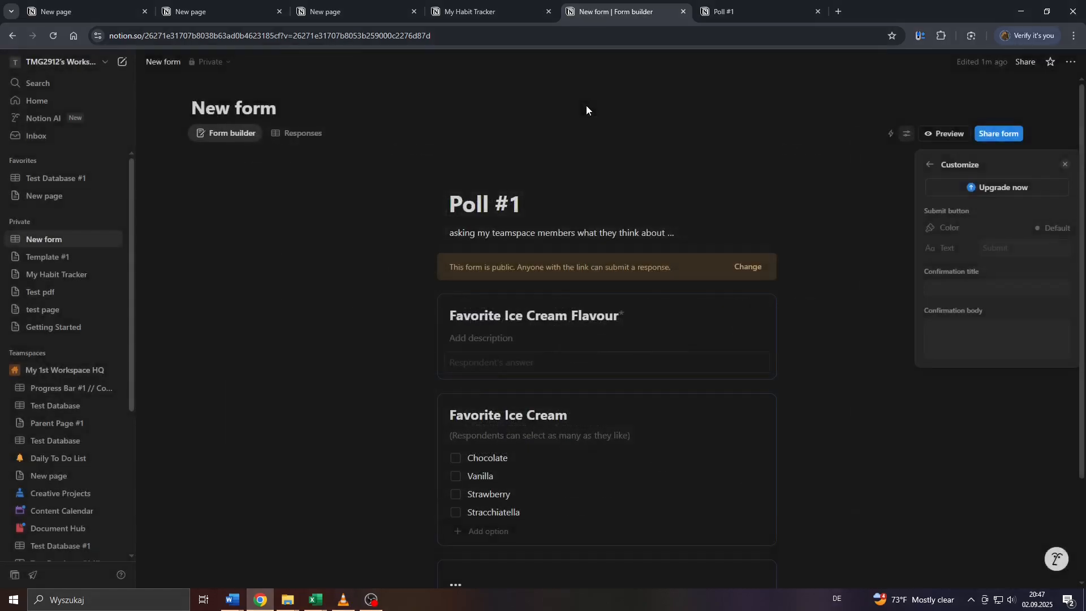
pyautogui.click(930, 169)
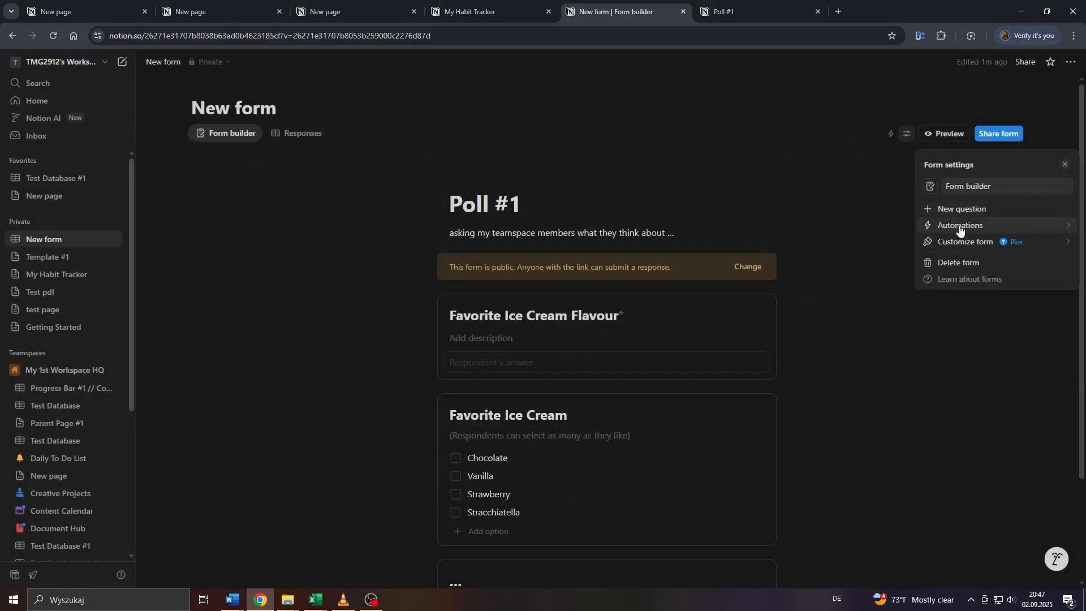
# Step: Check the form's automations option and its Plus plan upgrade offer, then close the form settings without upgrading
pyautogui.click(959, 225)
pyautogui.click(973, 346)
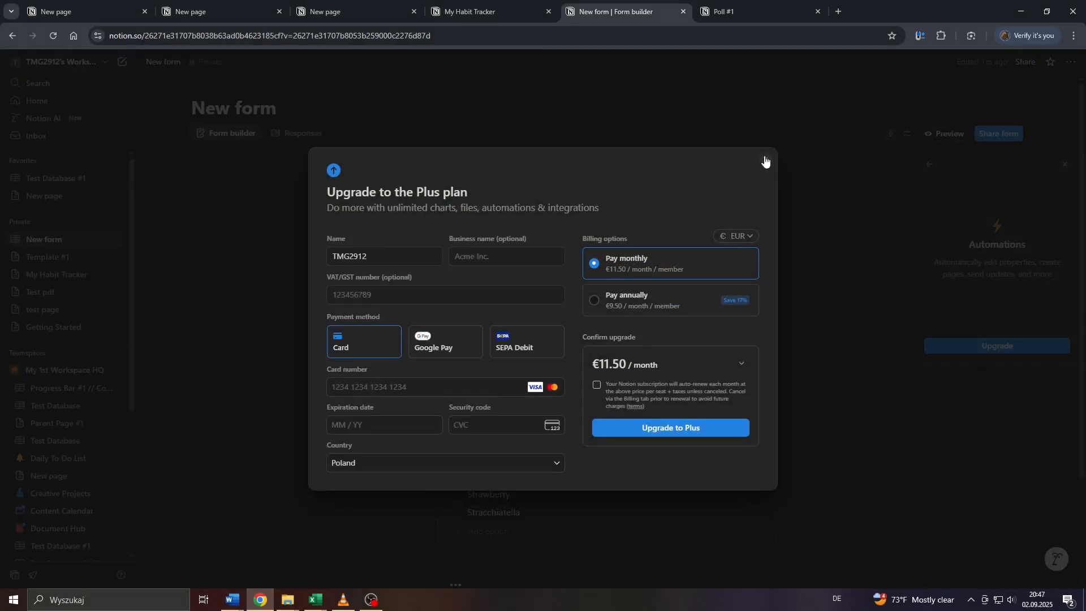
pyautogui.click(765, 161)
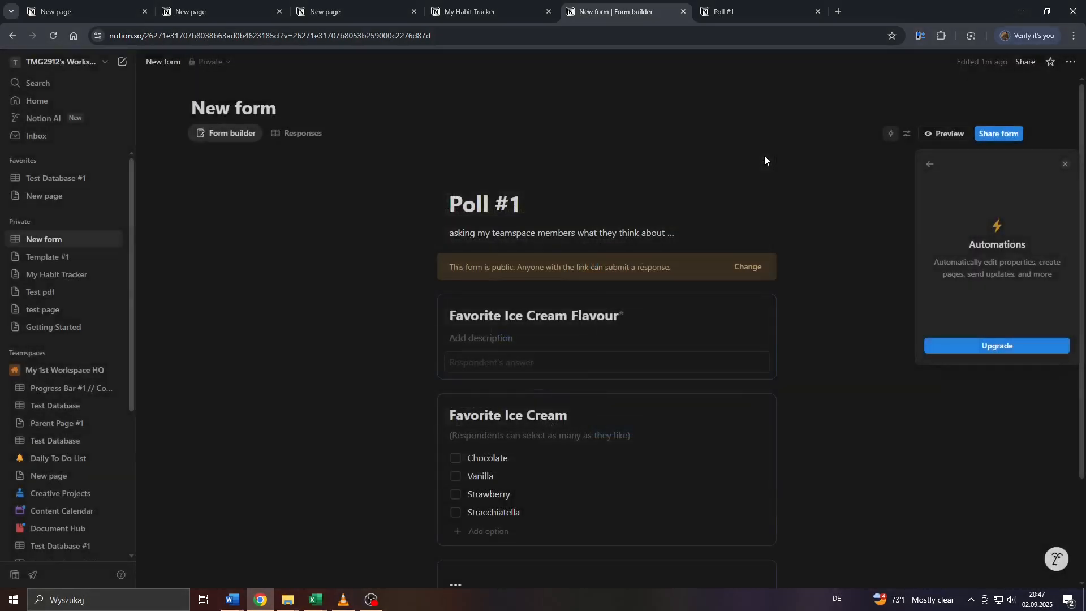
pyautogui.click(929, 165)
pyautogui.click(902, 165)
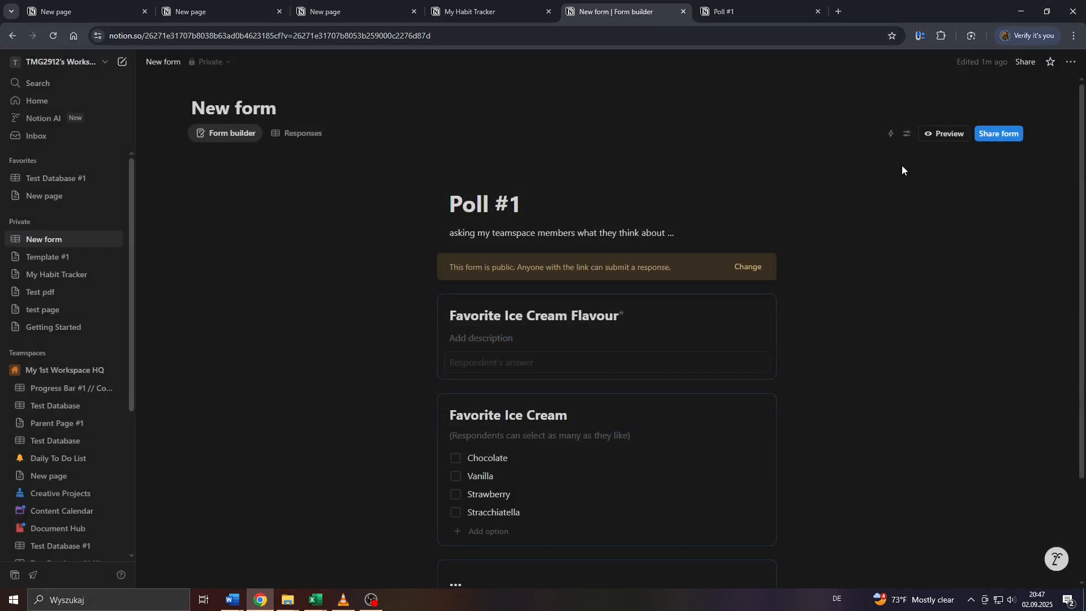
# Step: Limit who can fill out the form to anyone at the workspace with the link, and copy the form link
pyautogui.click(982, 136)
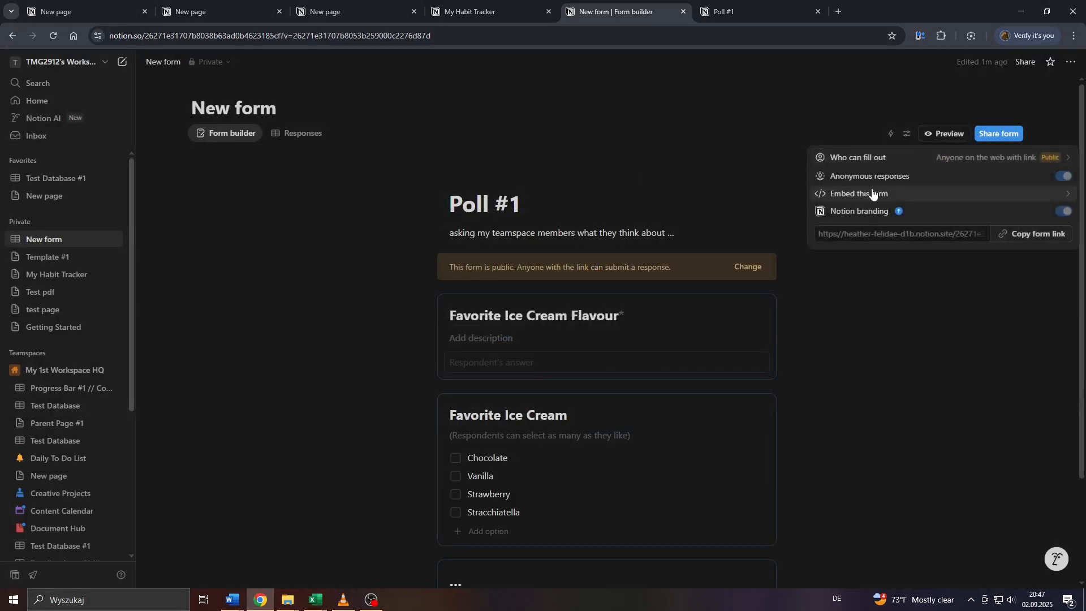
pyautogui.click(955, 157)
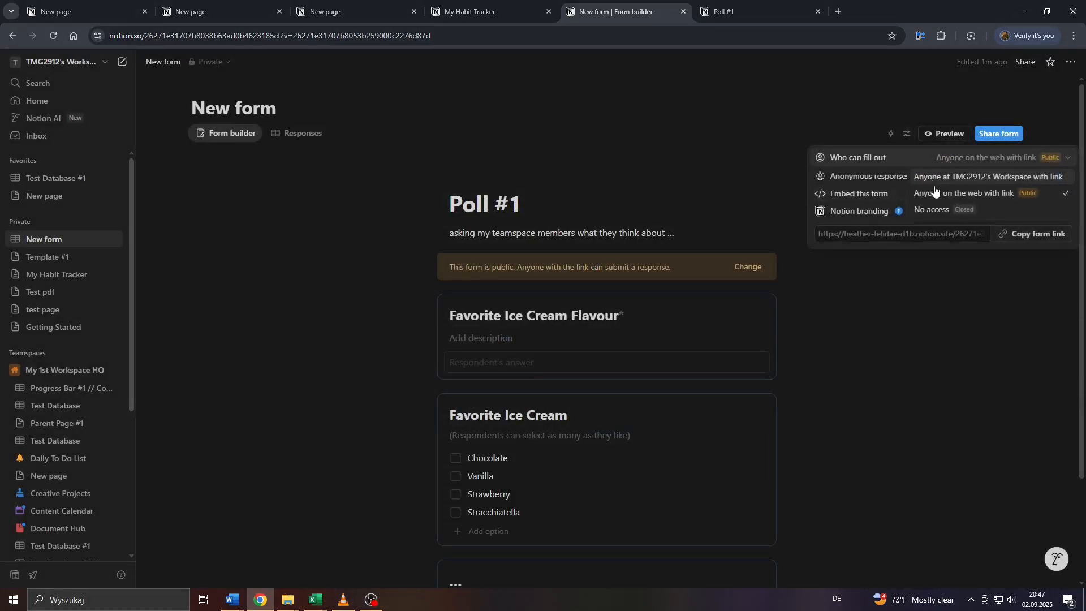
pyautogui.click(961, 177)
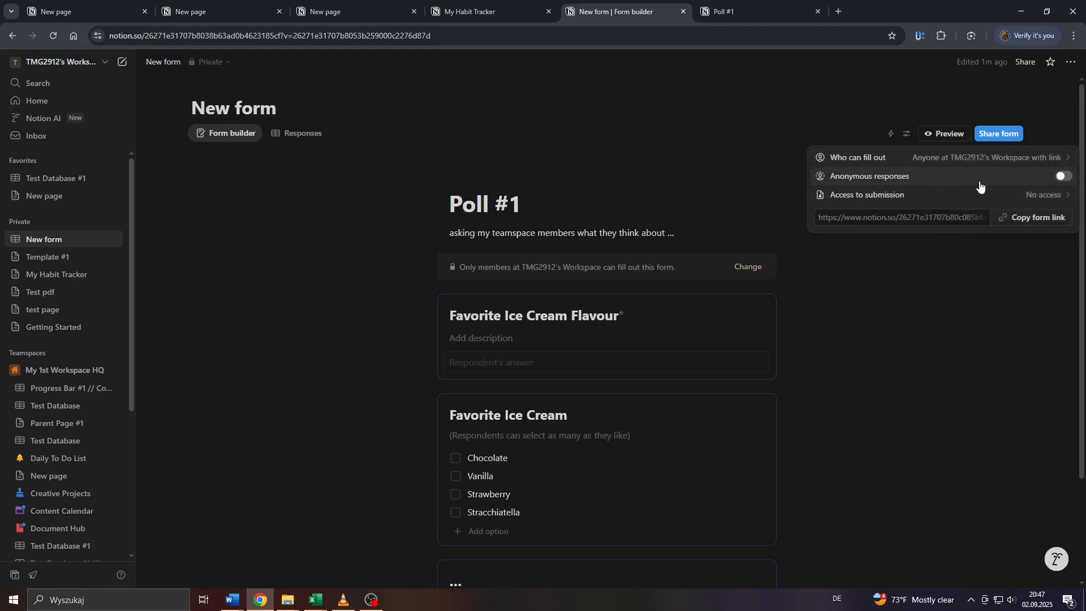
pyautogui.click(1011, 218)
pyautogui.click(993, 299)
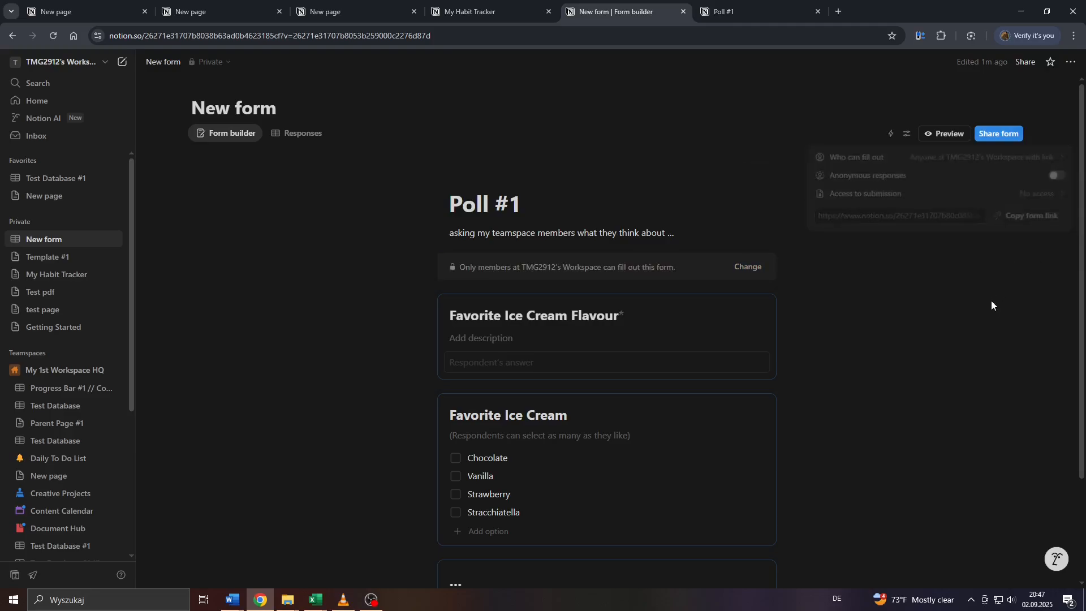
# Step: Preview the form again, tick Vanilla and Chocolate, answer "Hazelnut" to the text question, and submit the response
pyautogui.click(948, 135)
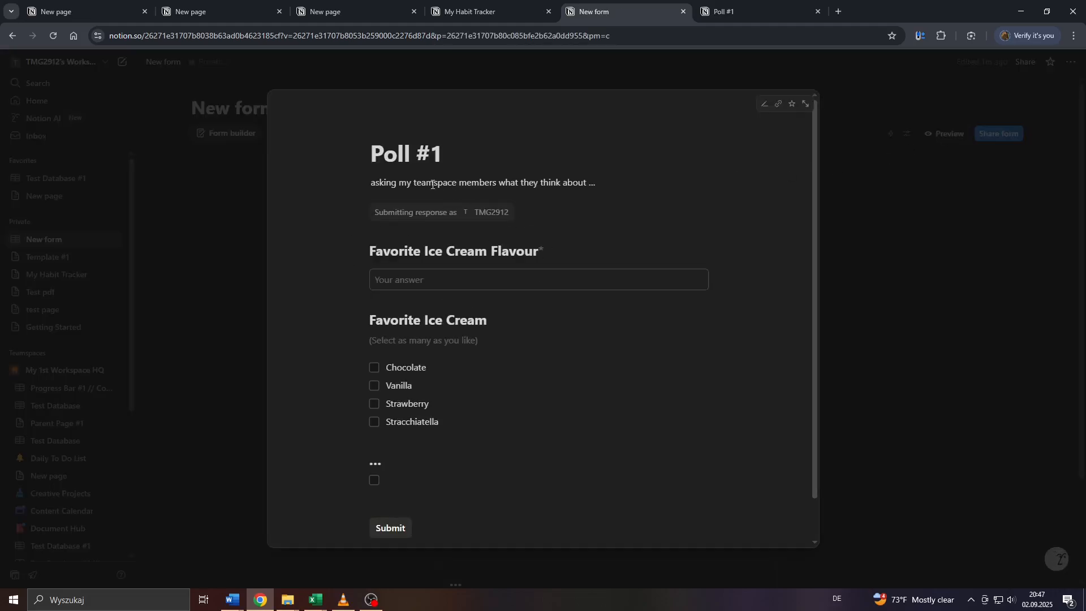
pyautogui.click(375, 386)
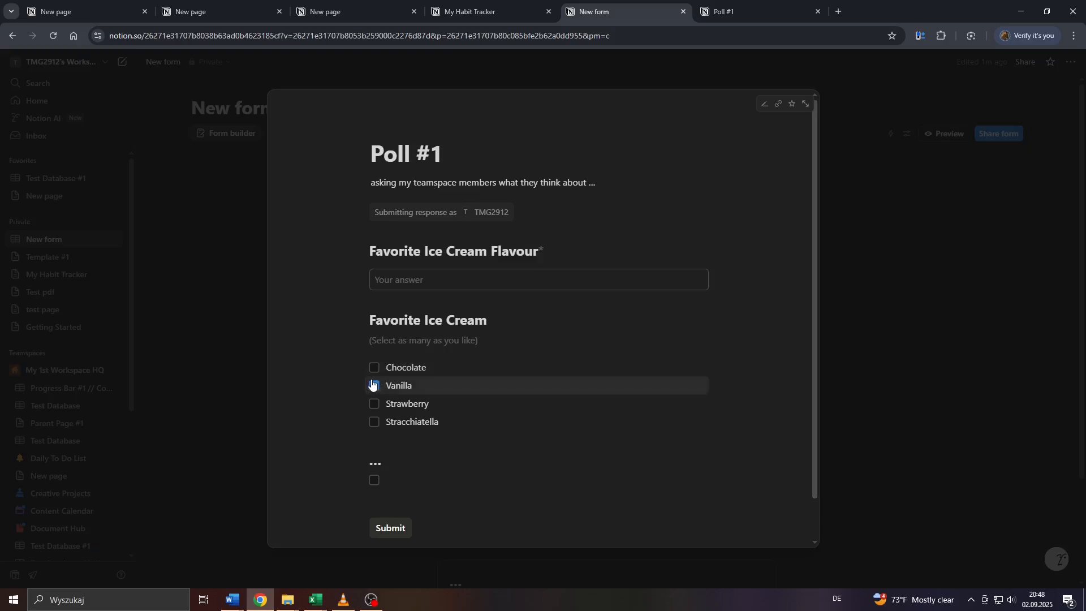
pyautogui.click(373, 369)
pyautogui.click(400, 284)
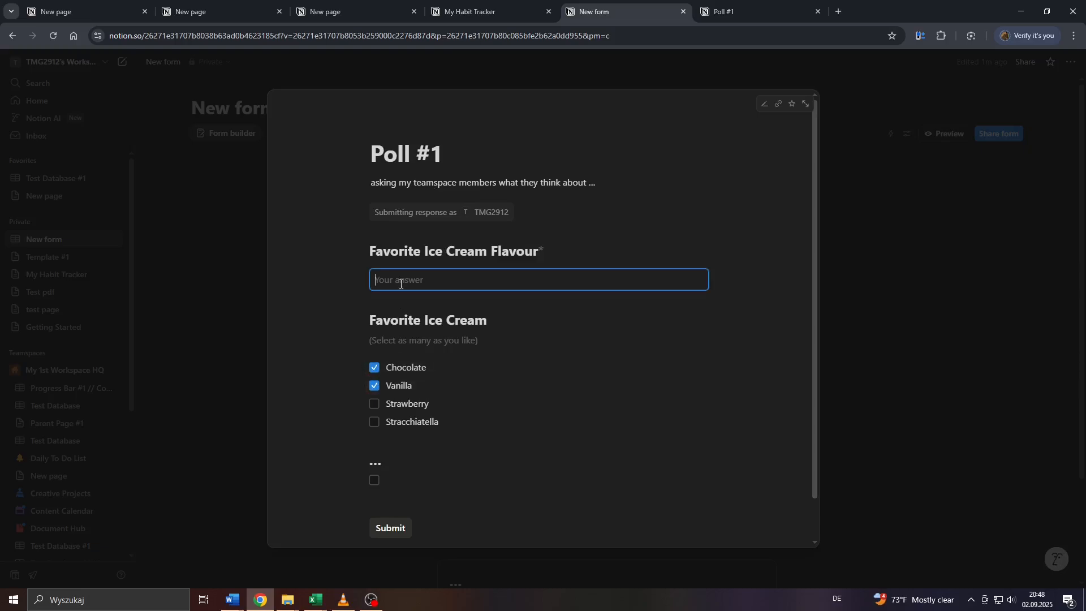
pyautogui.write('Hazelnut')
pyautogui.scroll(-1, 428, 483)
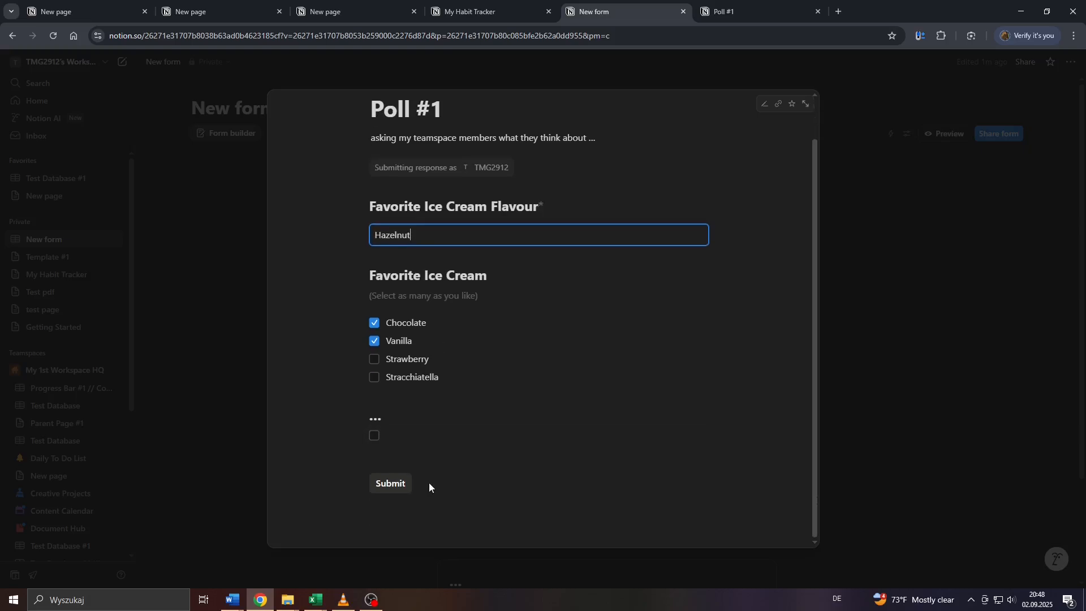
pyautogui.click(395, 484)
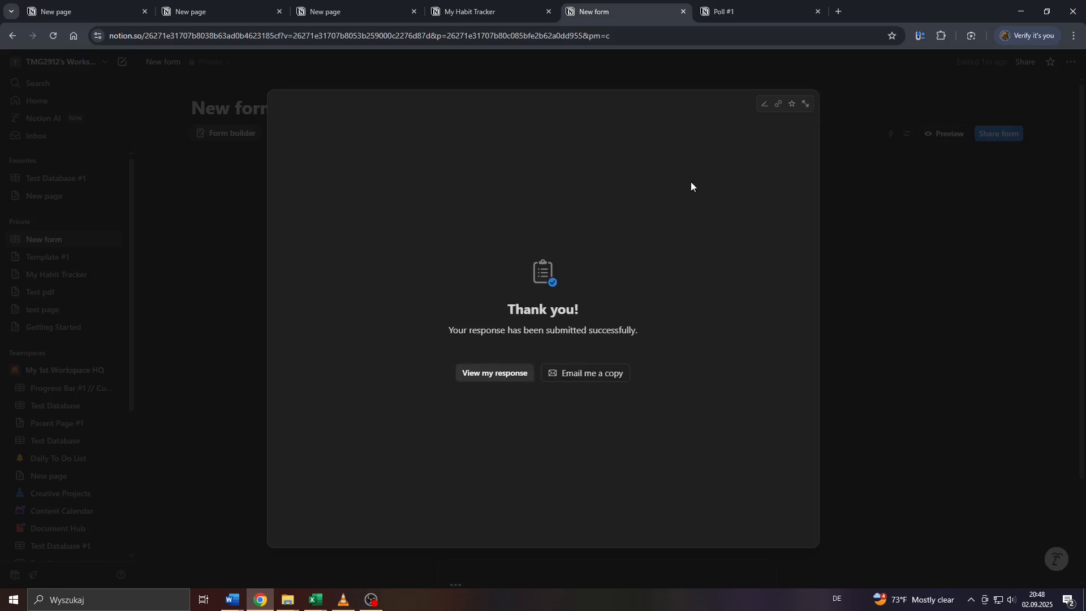
pyautogui.click(870, 263)
# Step: Examine the respondents and answers of both submissions in the enlarged responses table
pyautogui.click(297, 135)
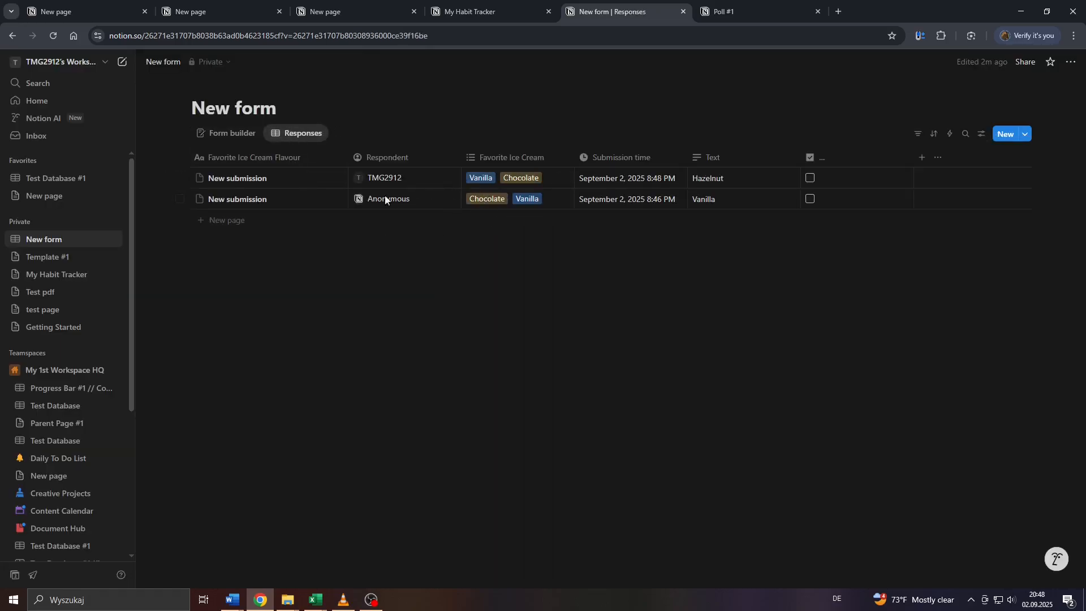
pyautogui.hotkey('ctrl', '+')
pyautogui.hotkey('ctrl', '+')
pyautogui.hotkey('ctrl', '+')
pyautogui.hotkey('ctrl', '+')
pyautogui.hotkey('ctrl', '+')
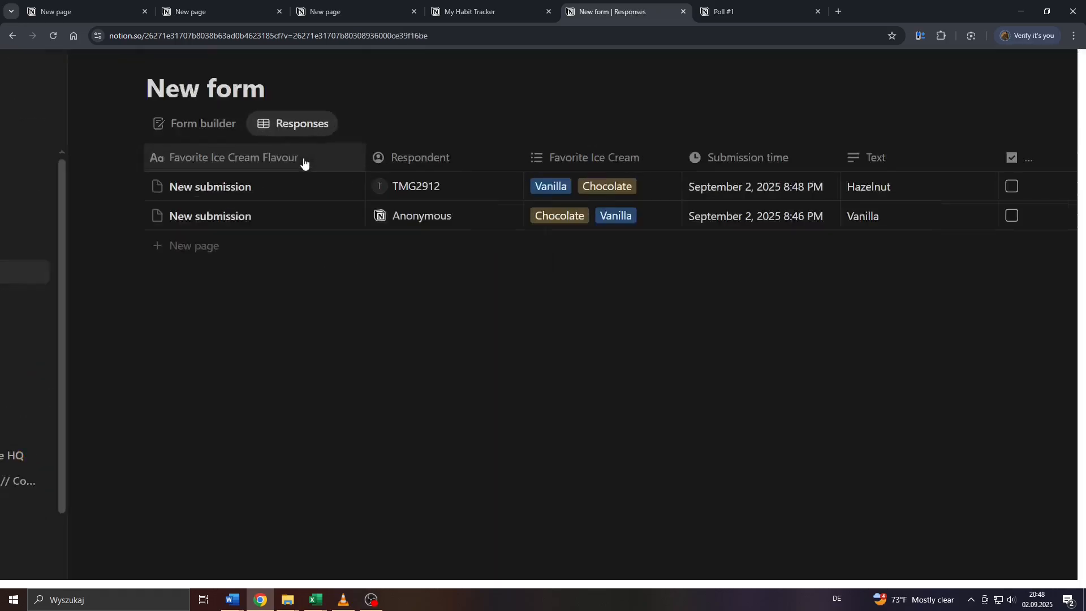